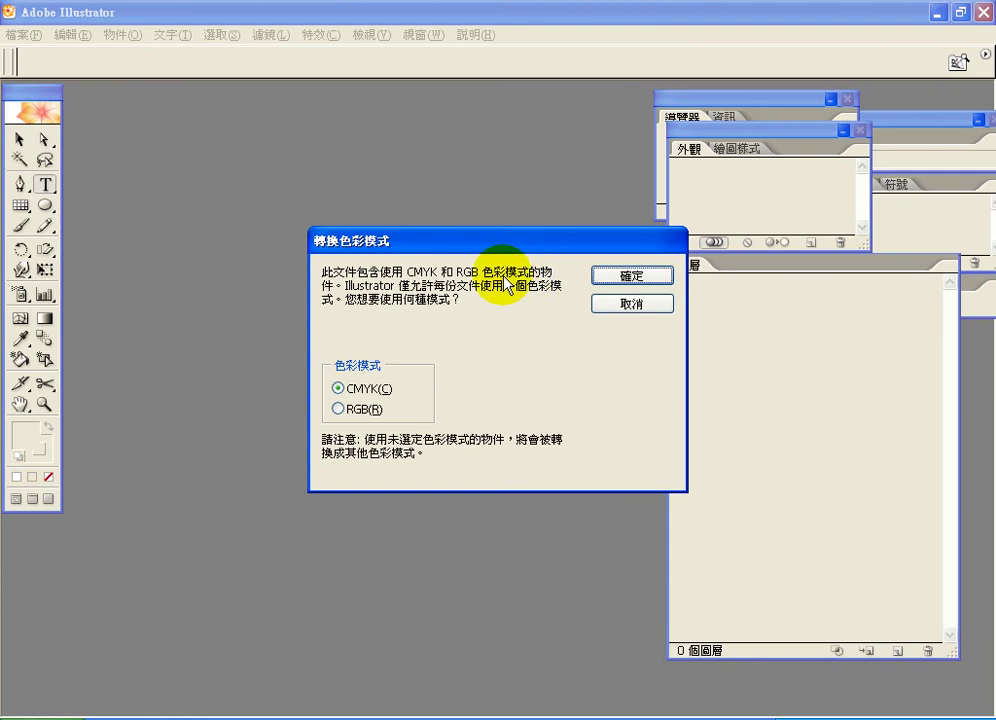
- Open the document in CMYK colour mode and expand the locked Layer 2 down to its apple and leaf paths
click(631, 282)
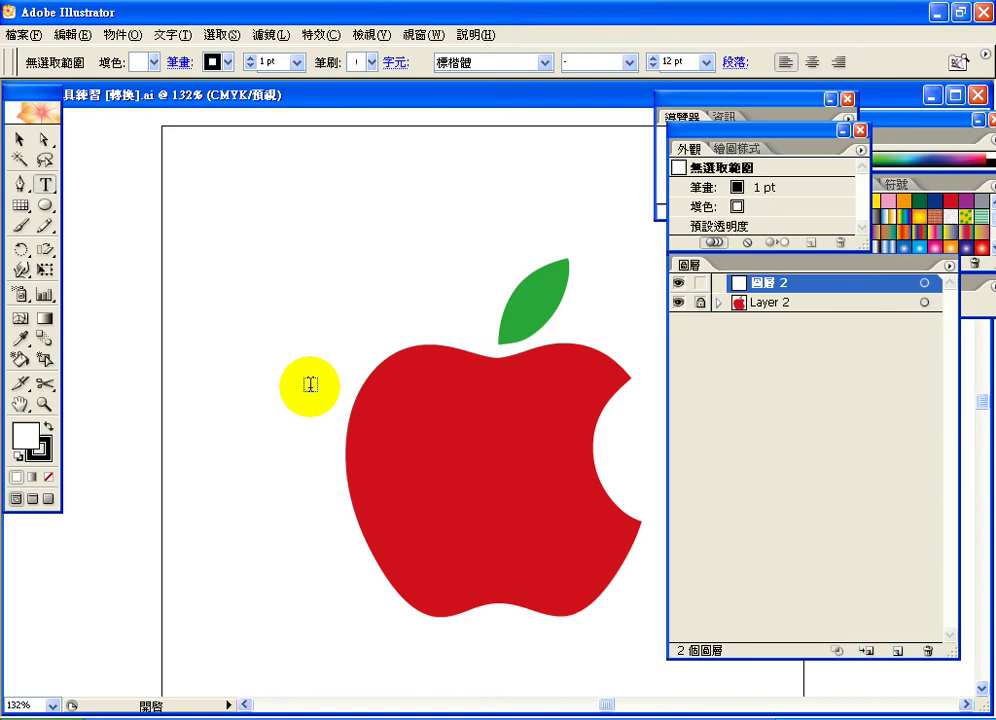
drag(527, 104, 395, 103)
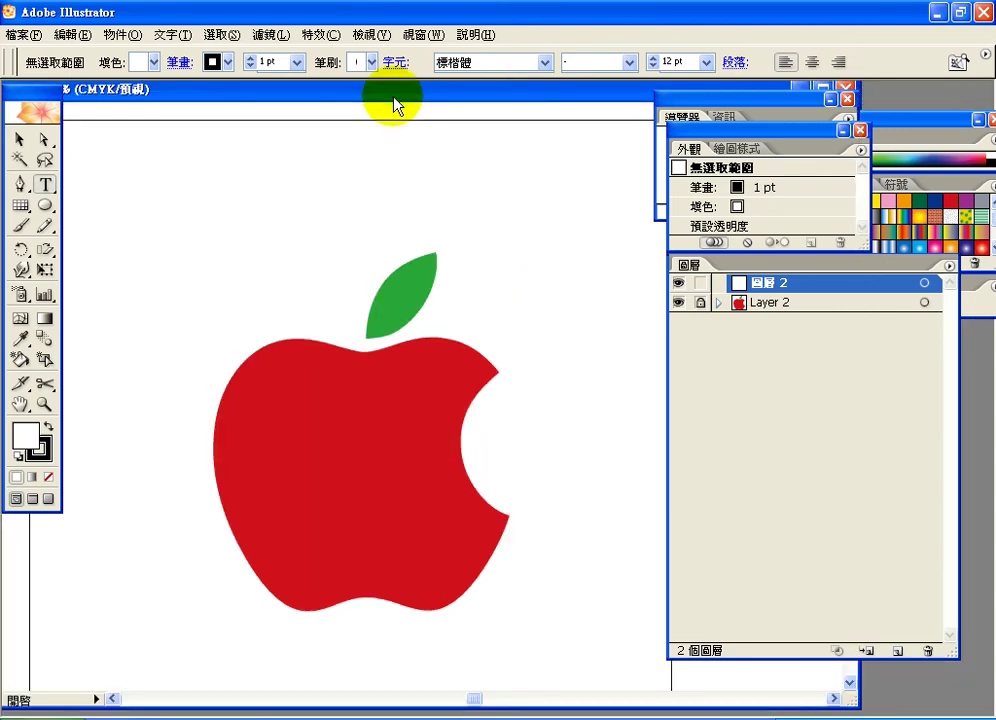
click(718, 303)
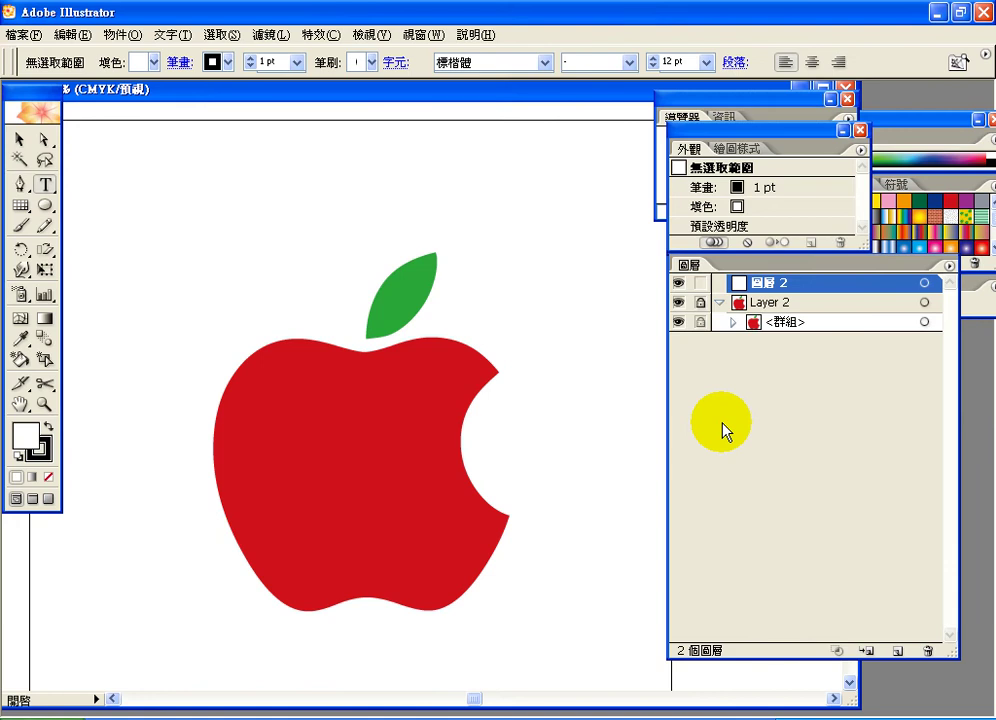
click(744, 305)
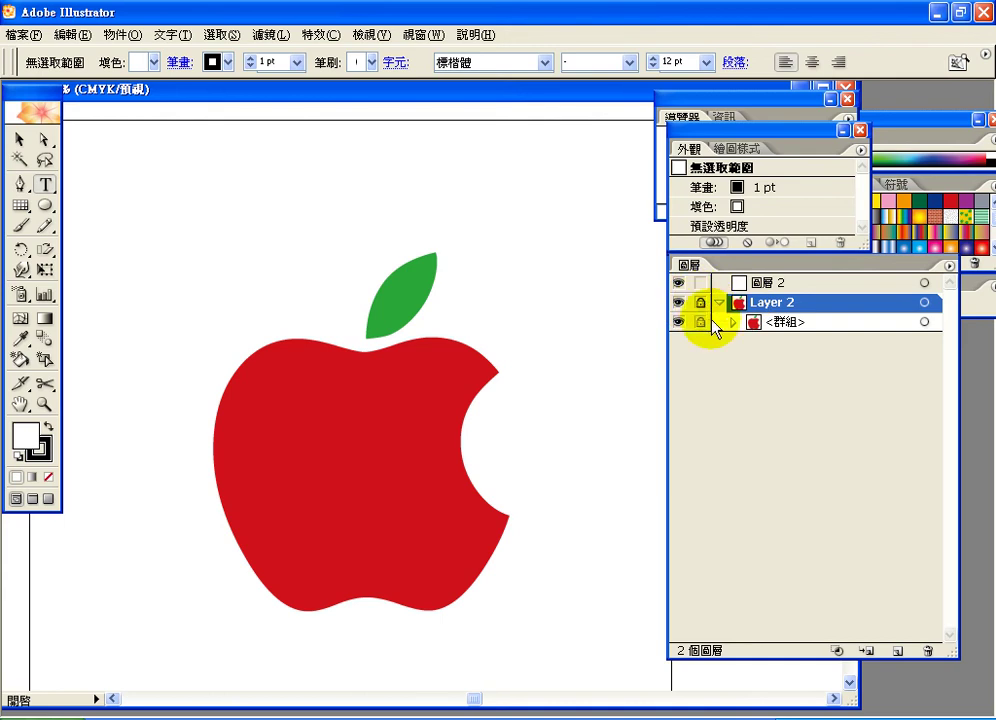
click(733, 322)
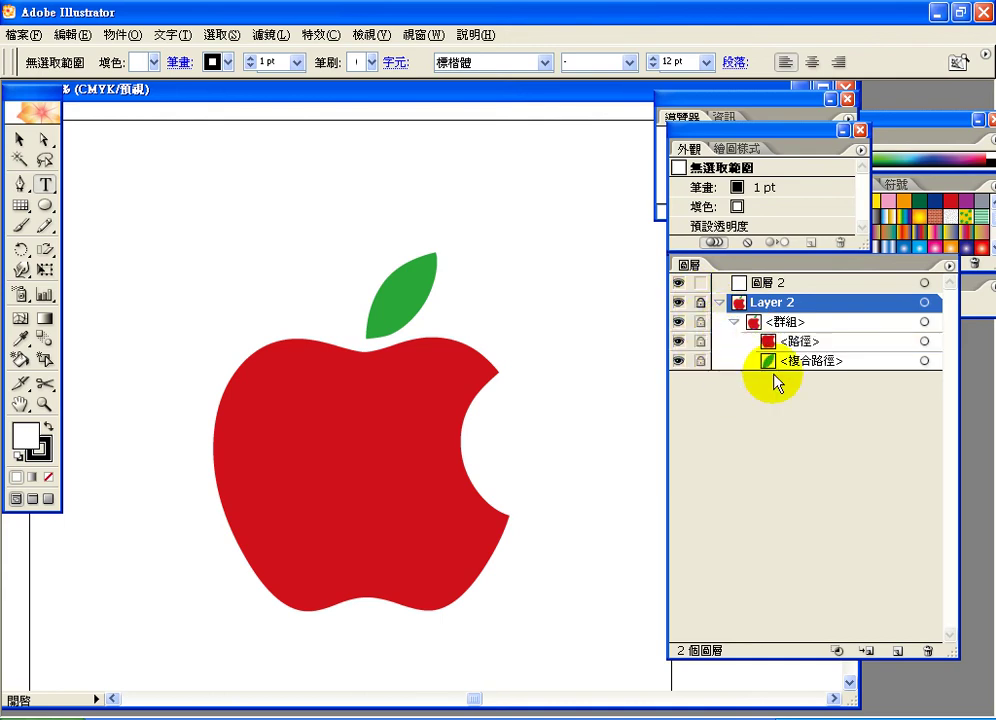
- Make the empty layer 圖層 2 the active layer and choose the Pen tool
click(19, 139)
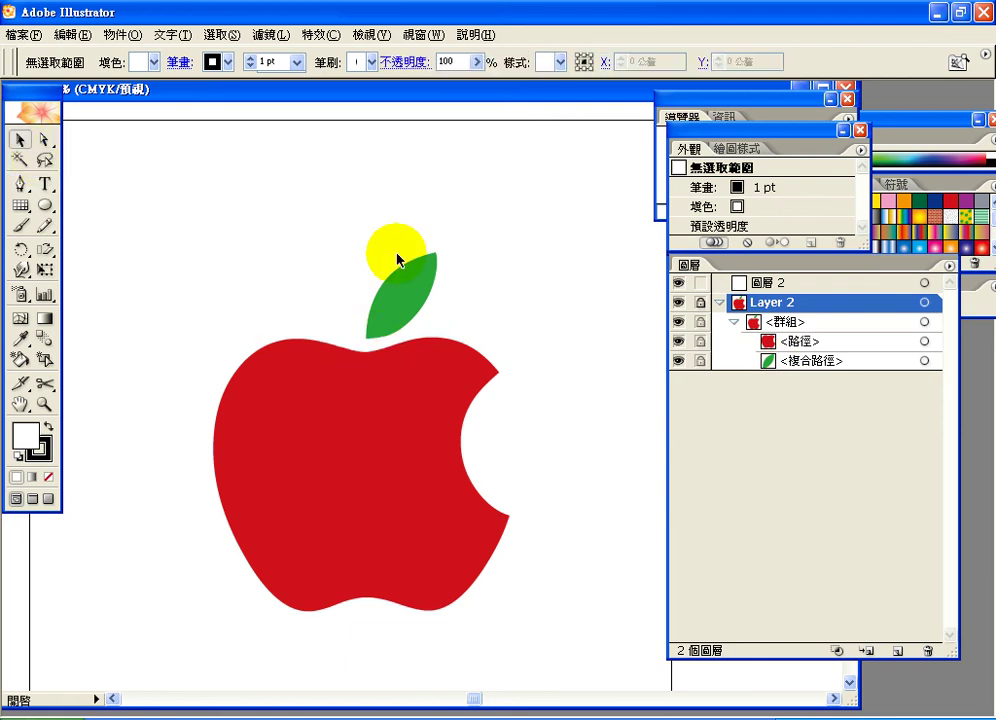
click(748, 285)
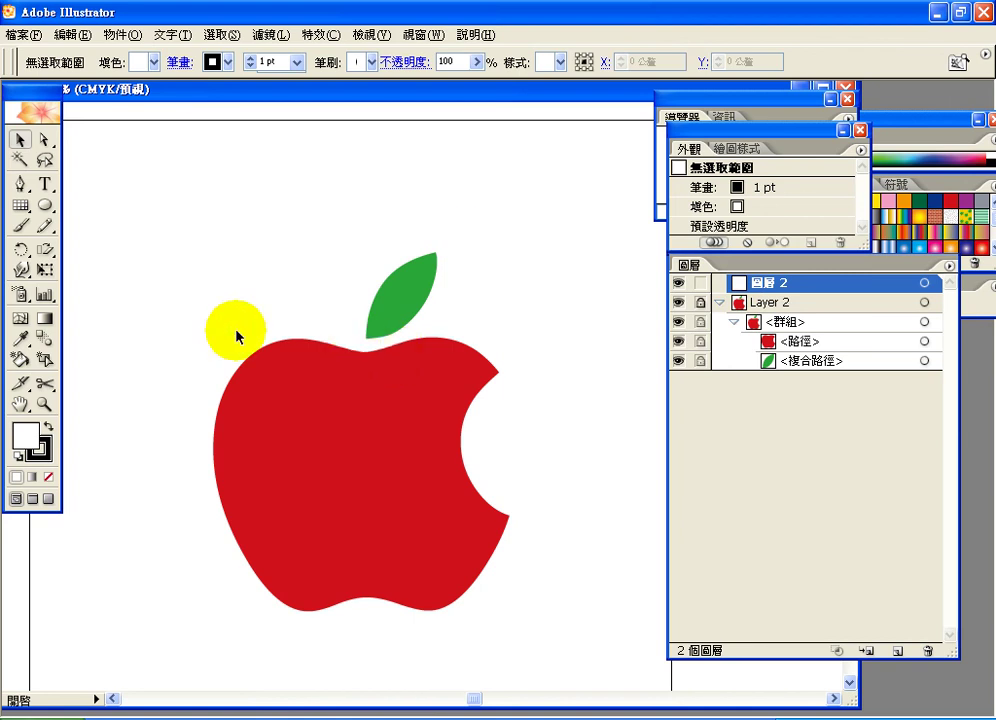
click(21, 187)
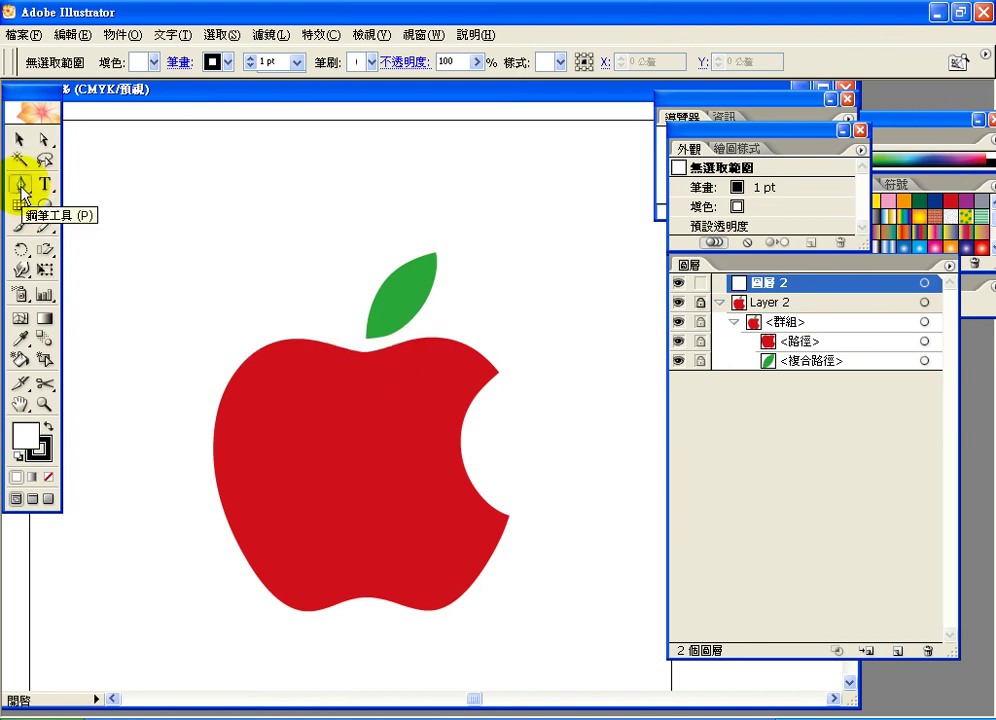
drag(21, 188, 115, 193)
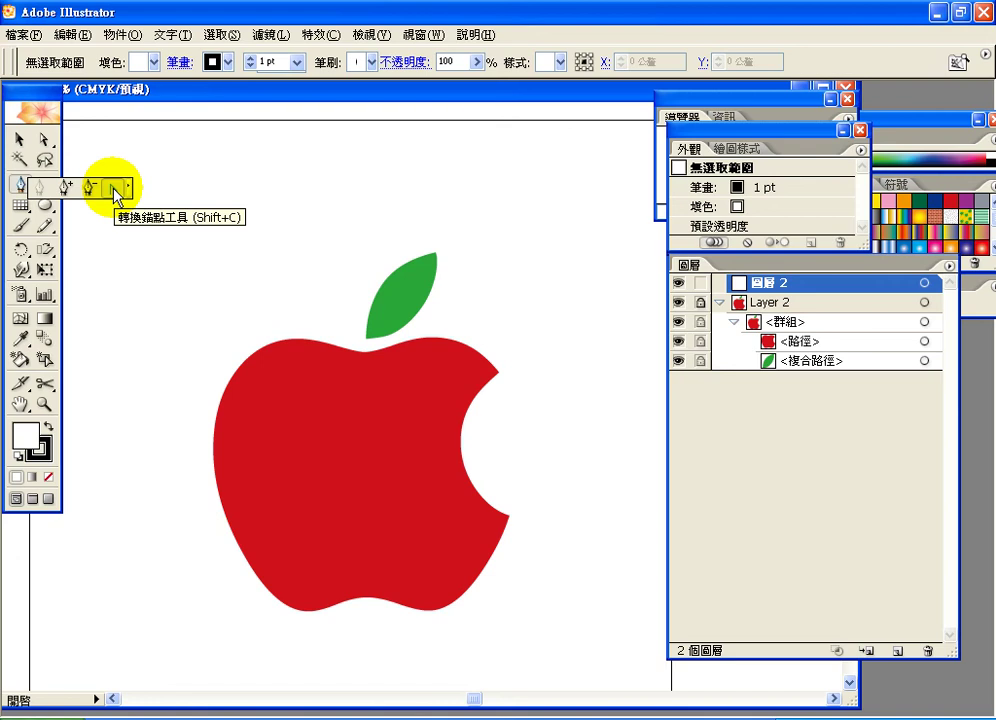
drag(115, 193, 115, 193)
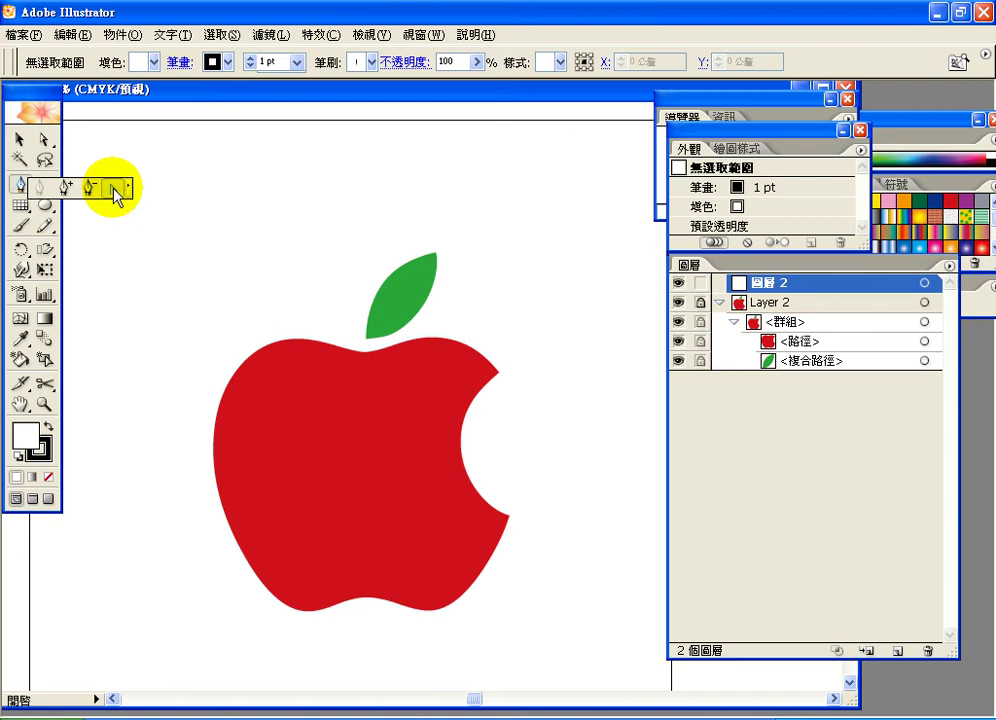
drag(115, 193, 20, 190)
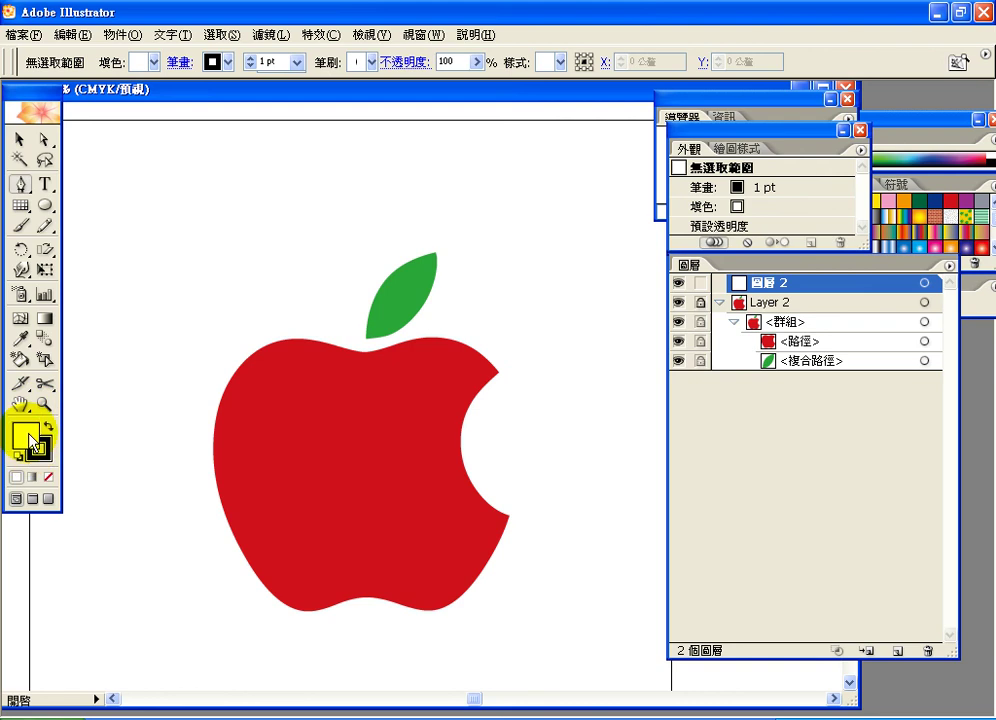
- Sample the leaf's green as the fill colour with the Eyedropper, and return to the Pen tool
click(20, 338)
click(396, 290)
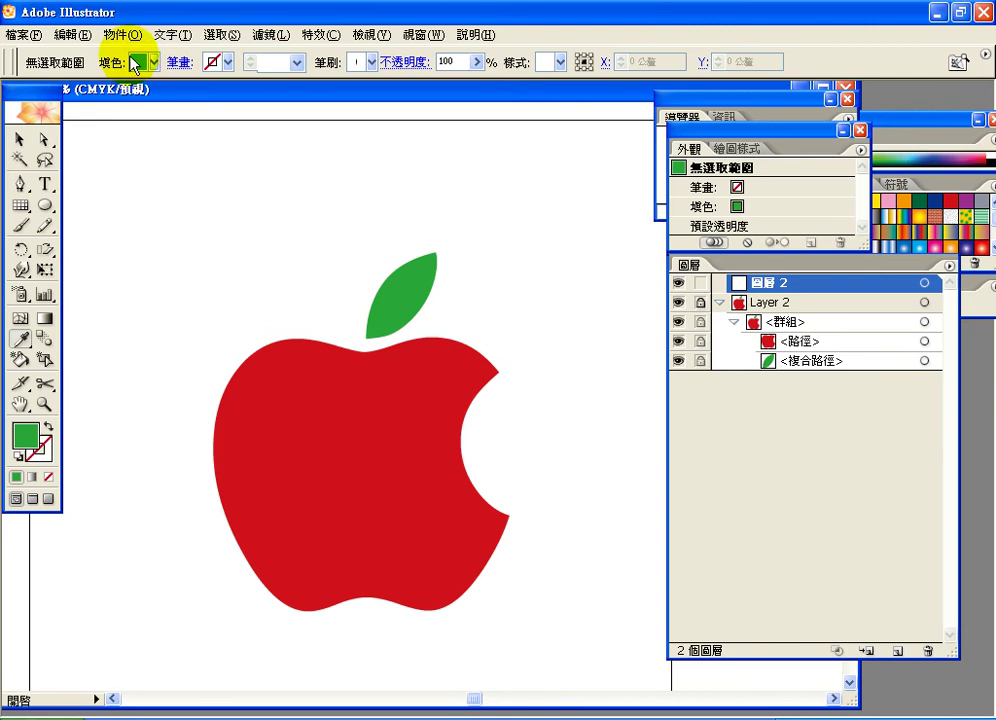
click(20, 184)
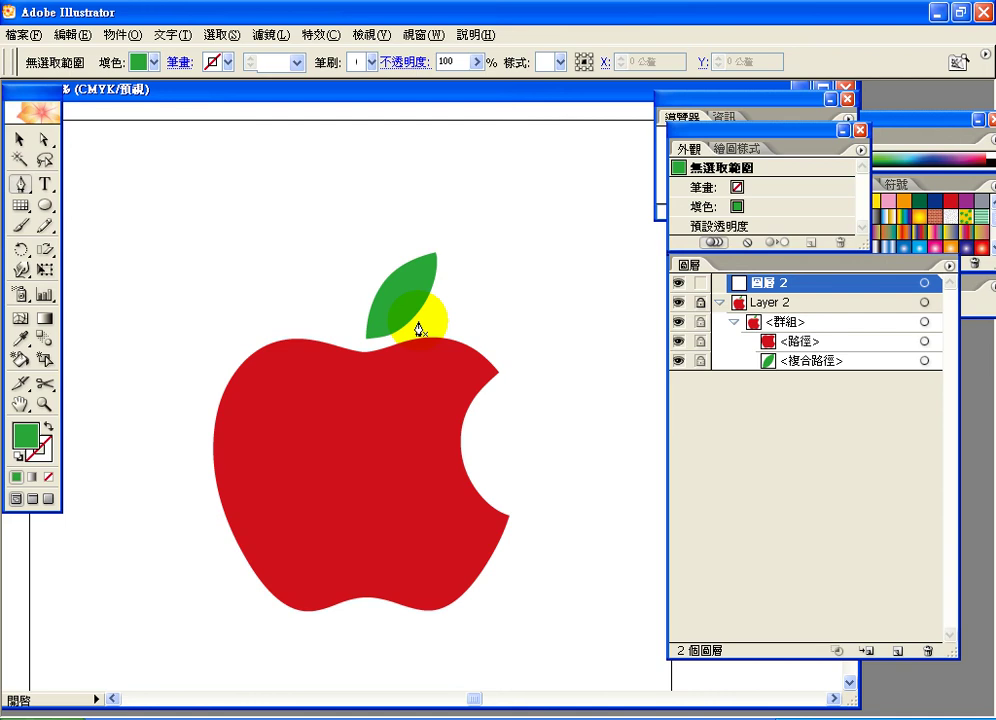
- Trace the leaf on 圖層 2 with a closed two-point curved Pen path through its tip and base, and fill it dark green
click(700, 118)
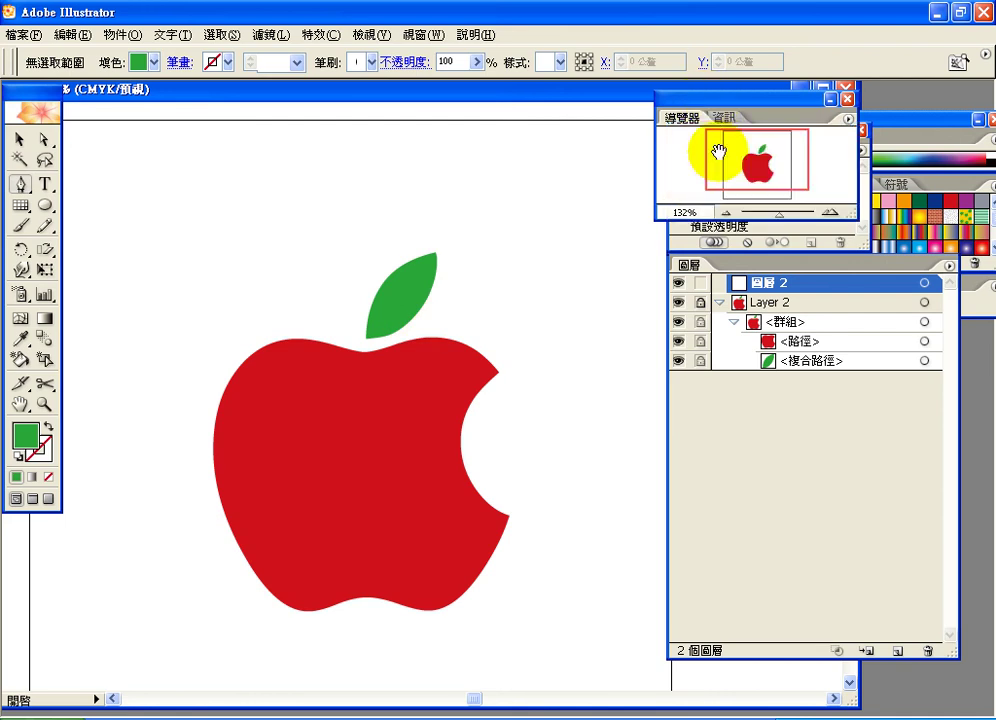
drag(776, 215, 786, 215)
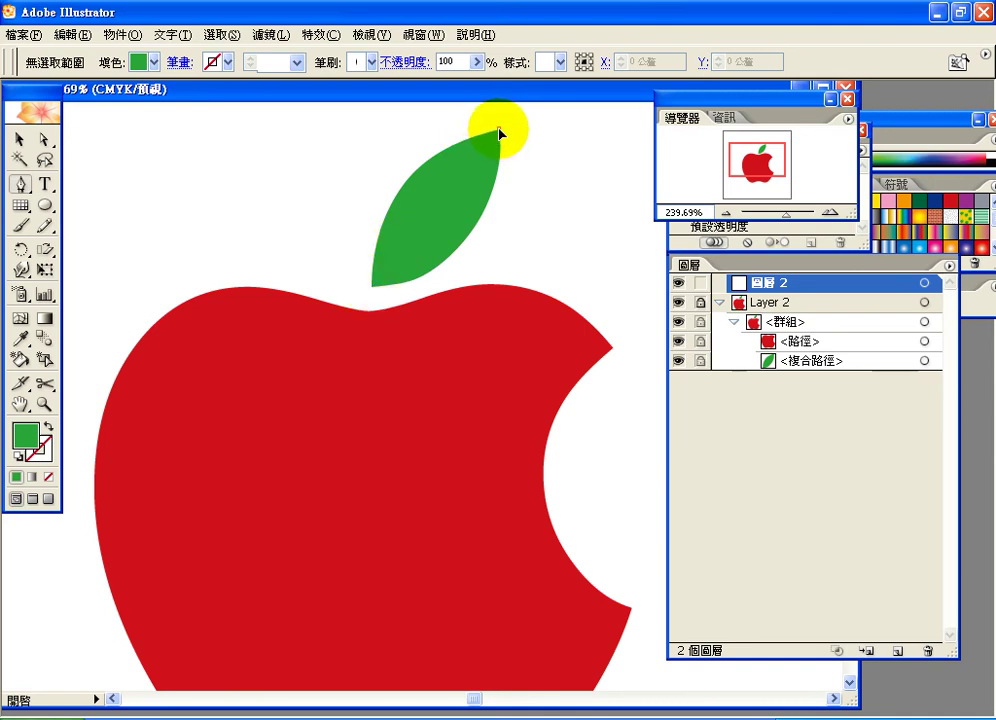
drag(499, 133, 459, 145)
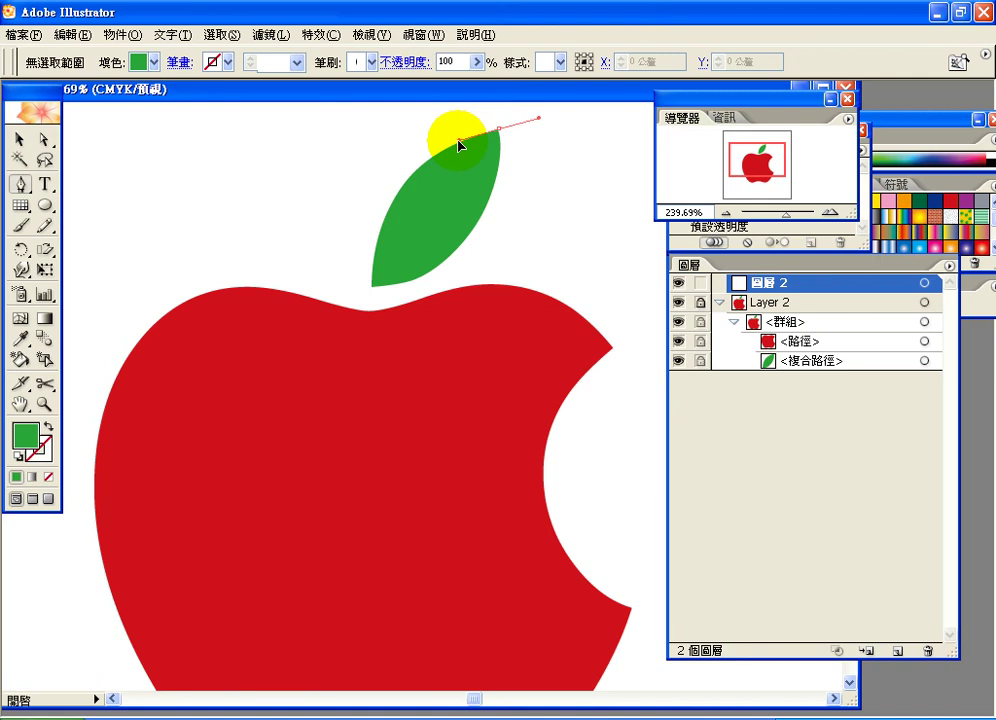
drag(459, 145, 459, 145)
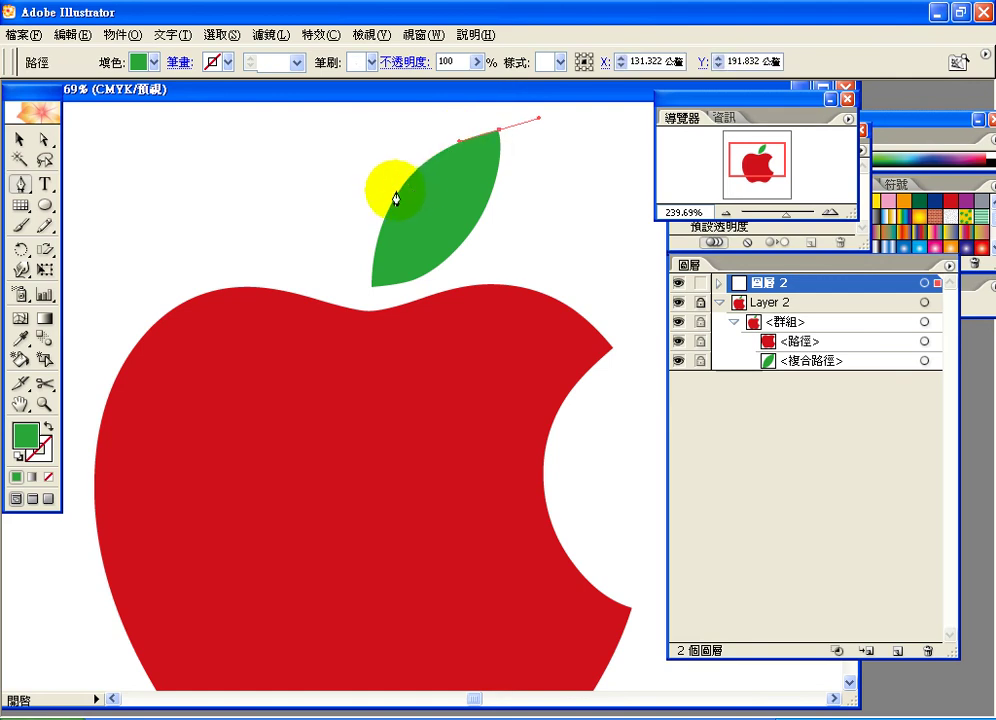
ctrl+click(370, 289)
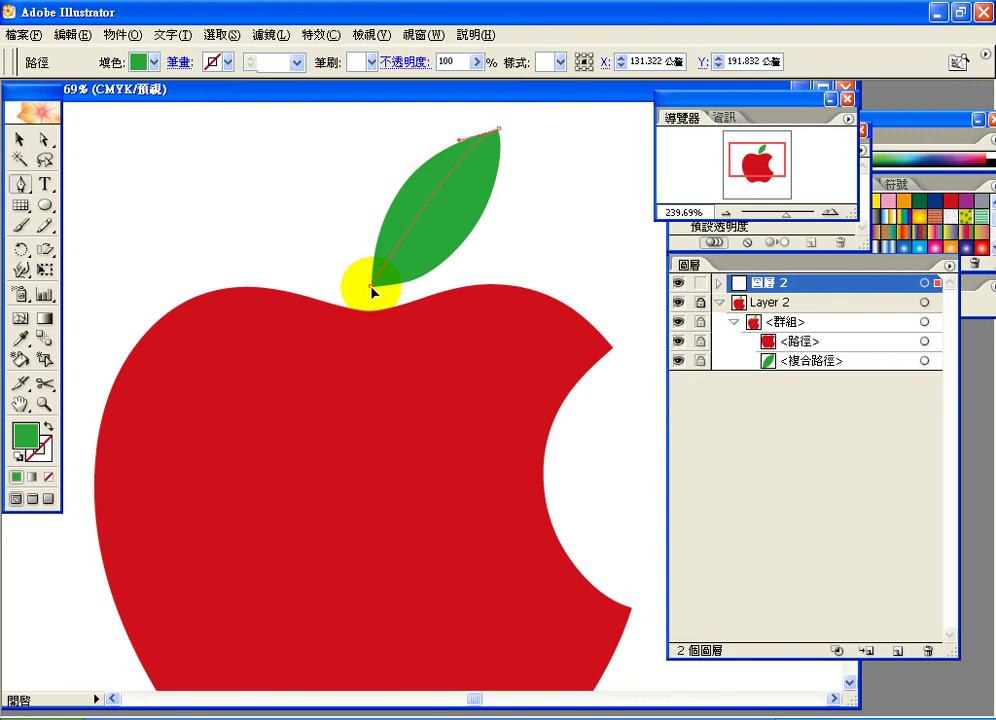
drag(372, 290, 498, 289)
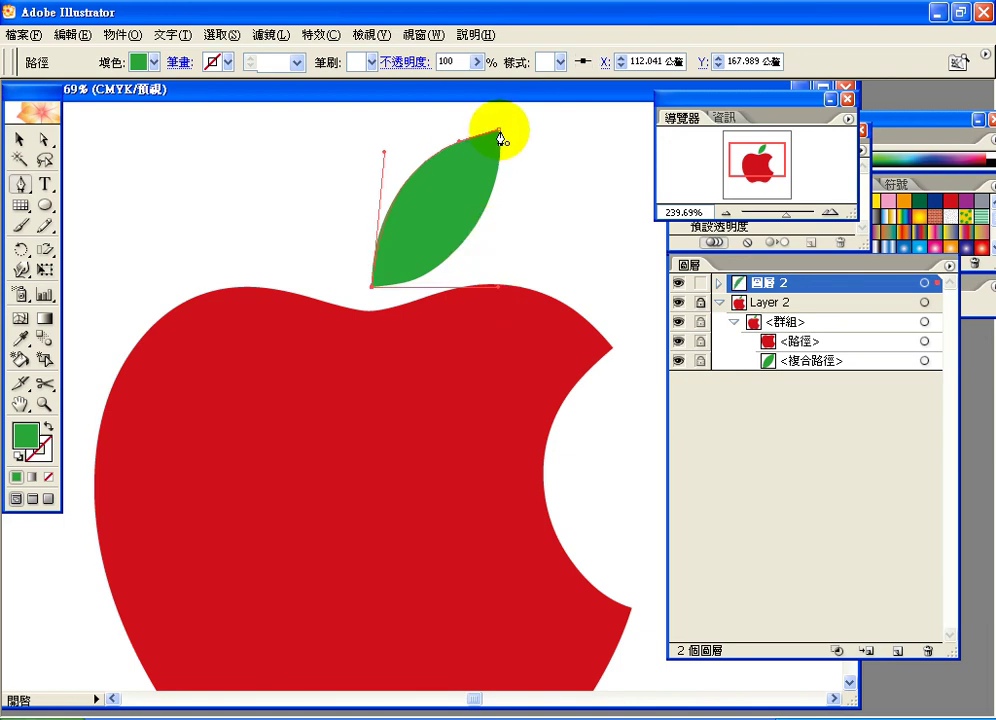
click(500, 135)
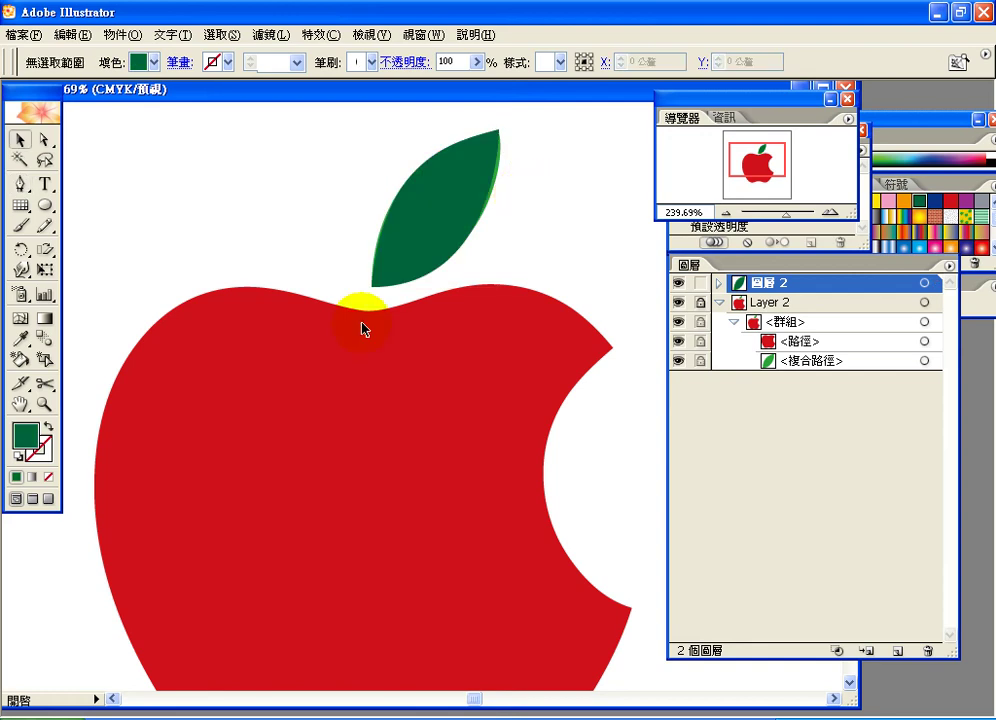
- Examine the direction handles at the tip and base anchors of the traced leaf with the Direct Selection tool
click(45, 143)
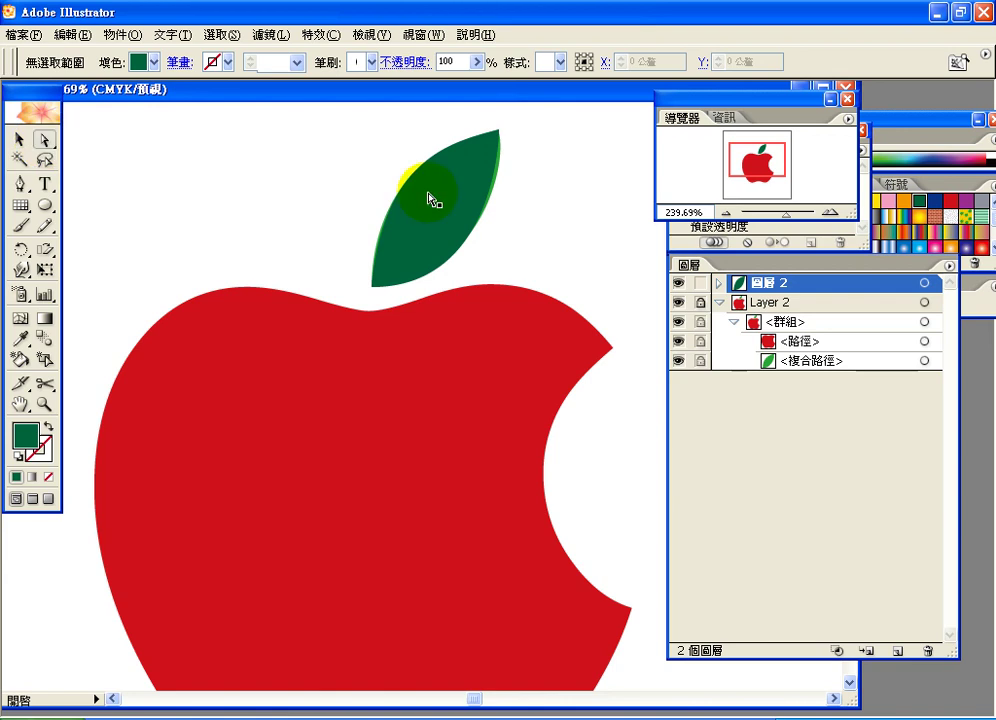
click(431, 198)
click(499, 132)
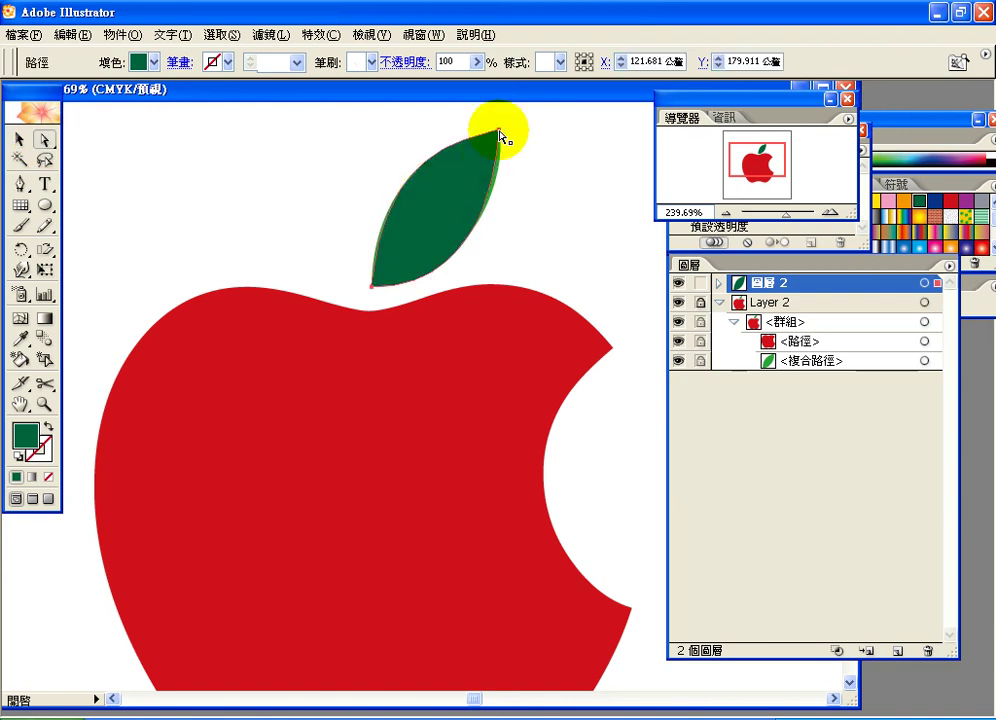
drag(512, 139, 497, 131)
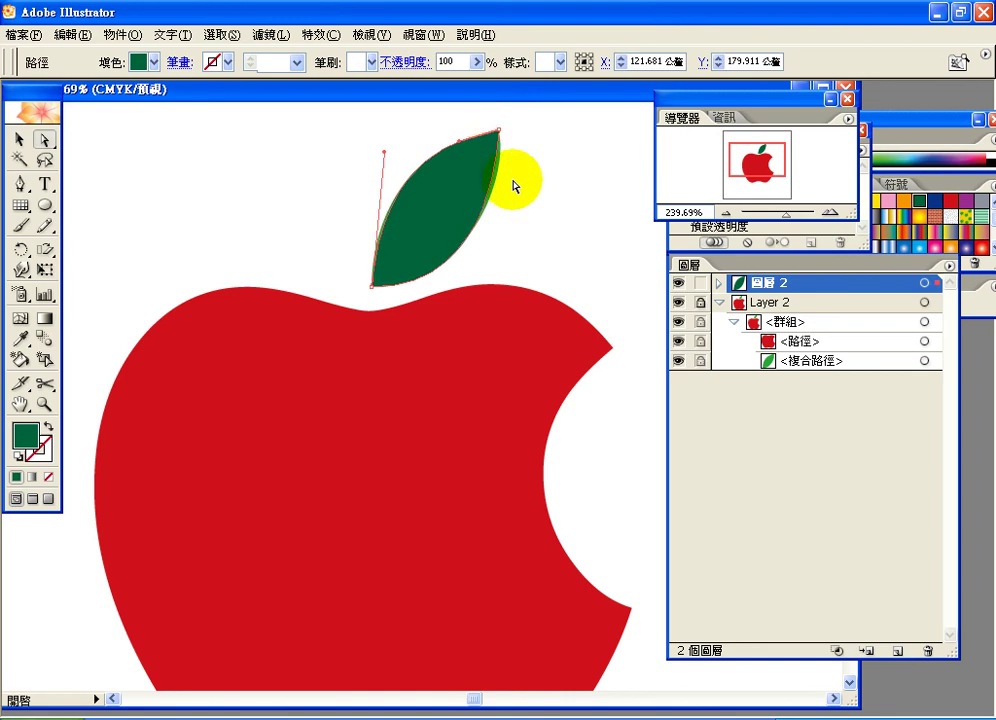
click(372, 287)
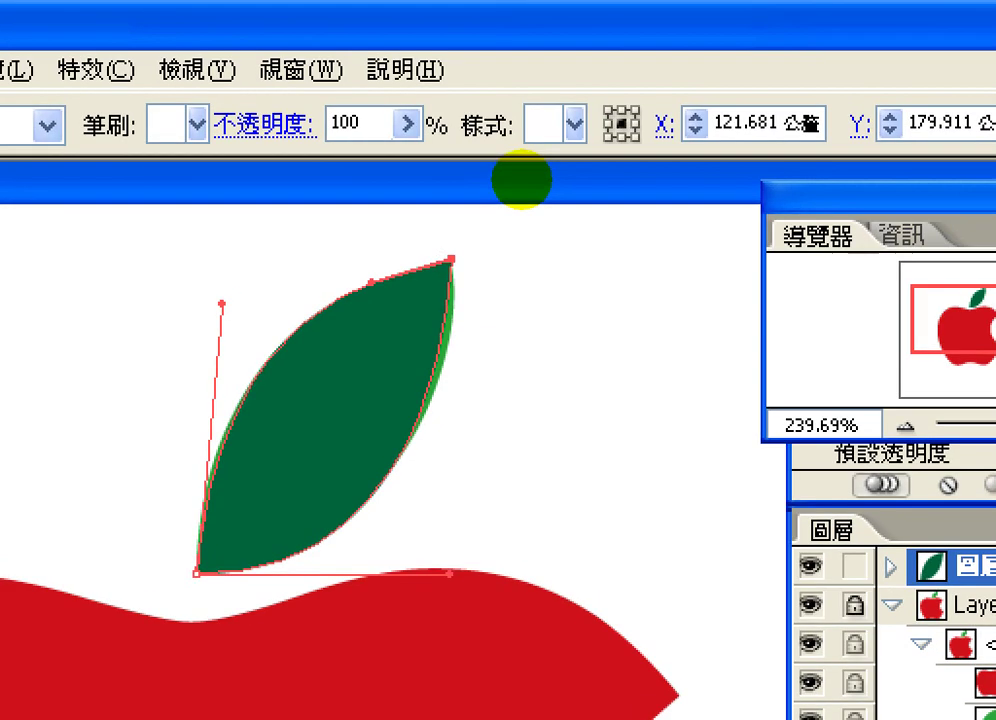
key(ctrl+t)
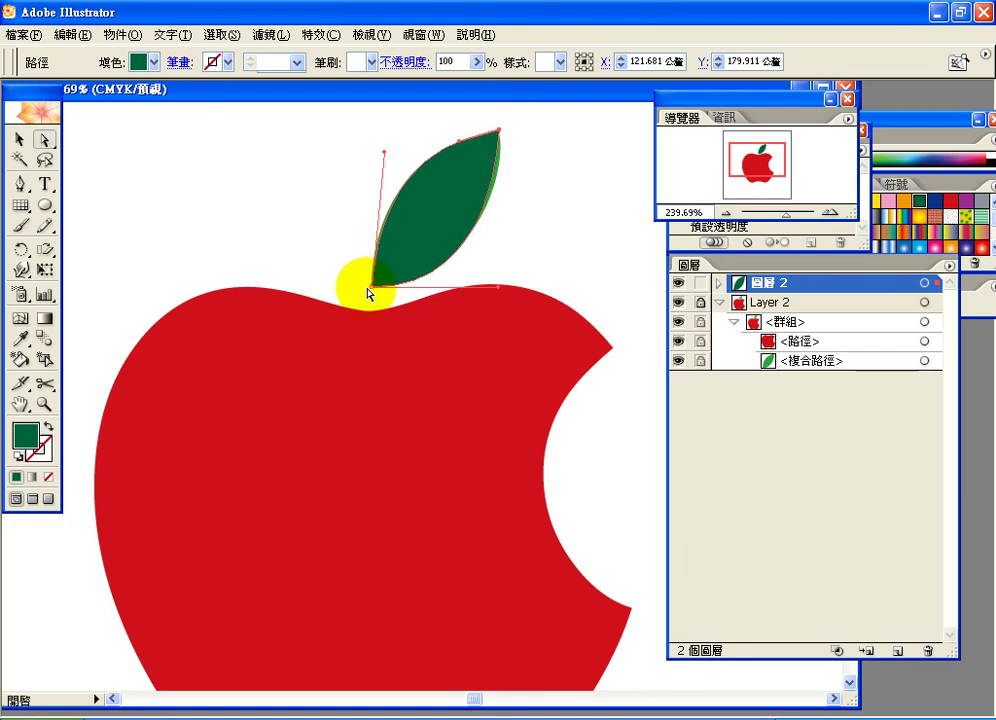
click(503, 135)
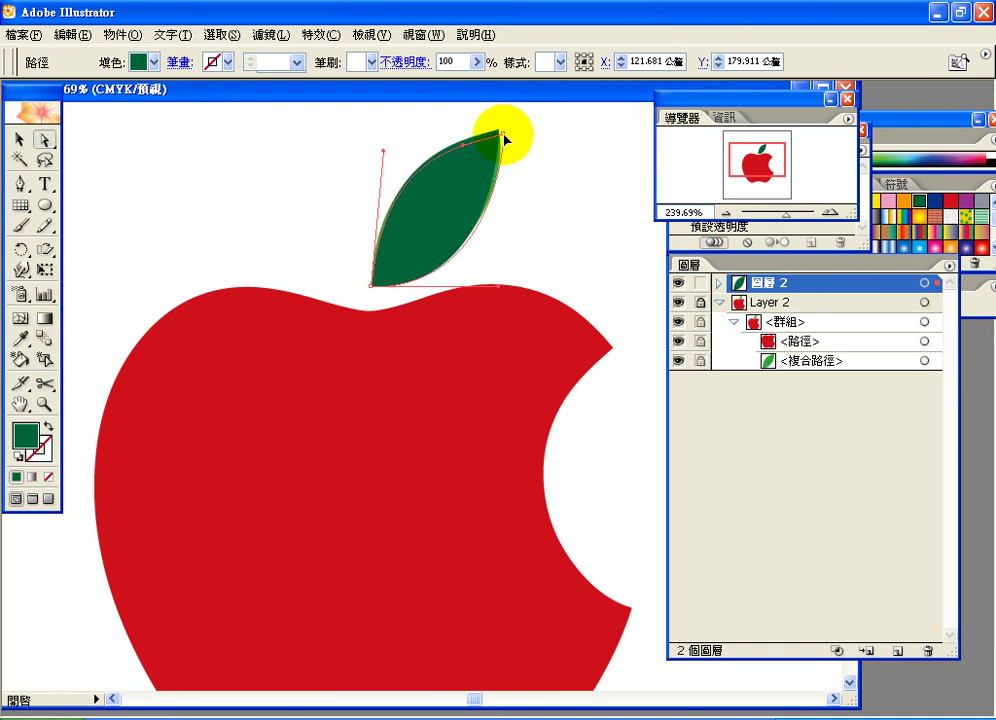
drag(501, 135, 499, 134)
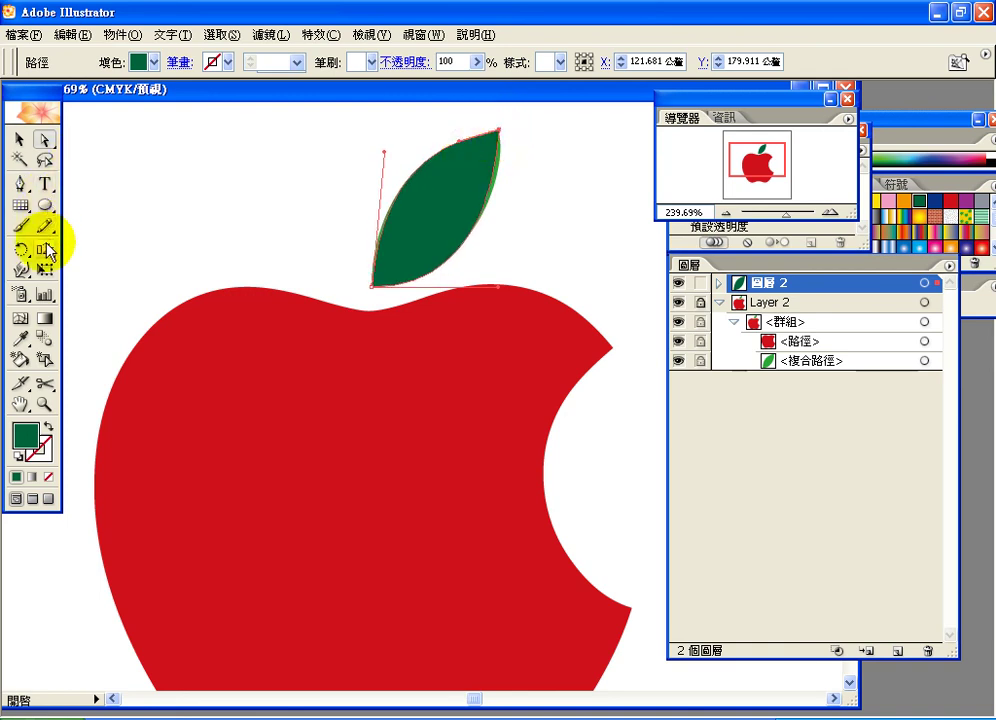
- Pull direction handles out of the traced leaf's tip with the Convert Anchor Point tool, and angle the outer one down beside its right edge
click(24, 184)
drag(28, 184, 114, 188)
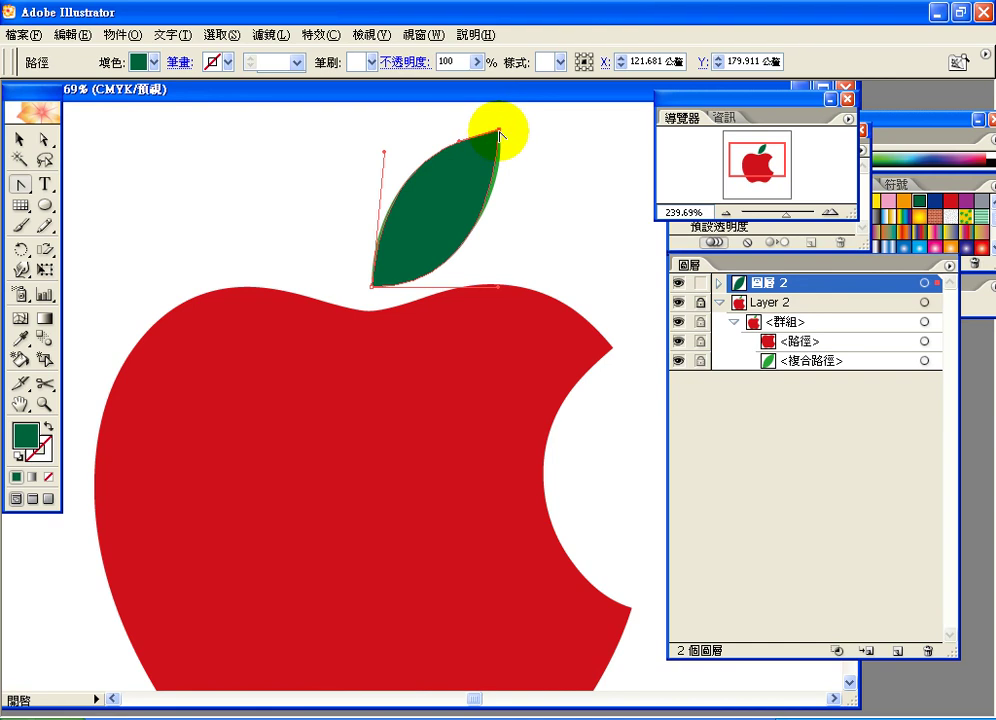
drag(498, 130, 449, 147)
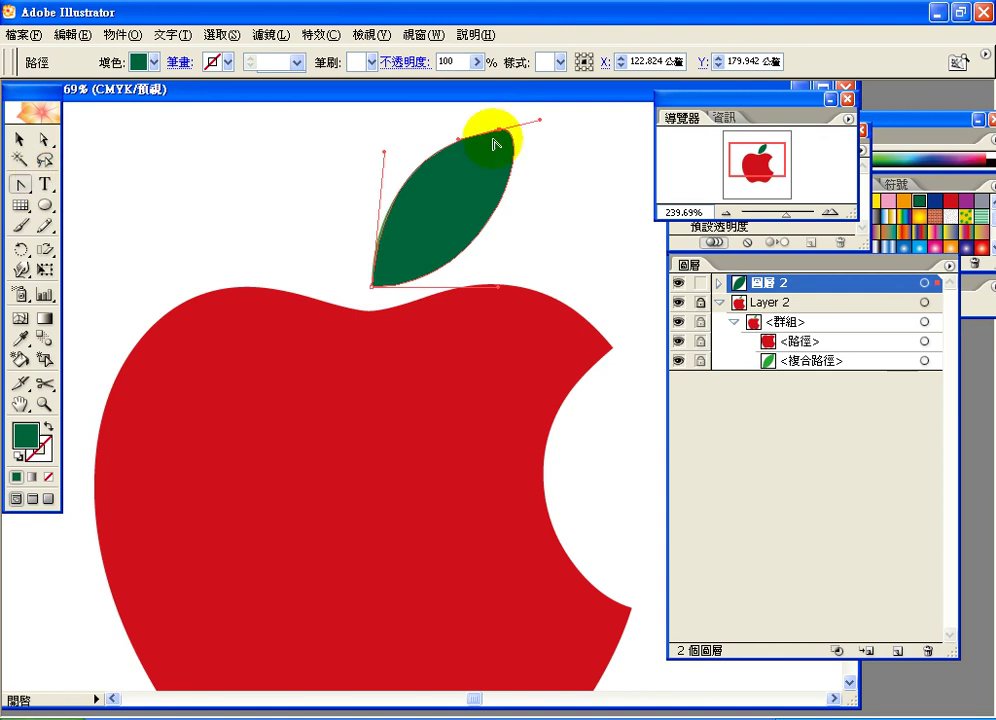
drag(541, 124, 511, 172)
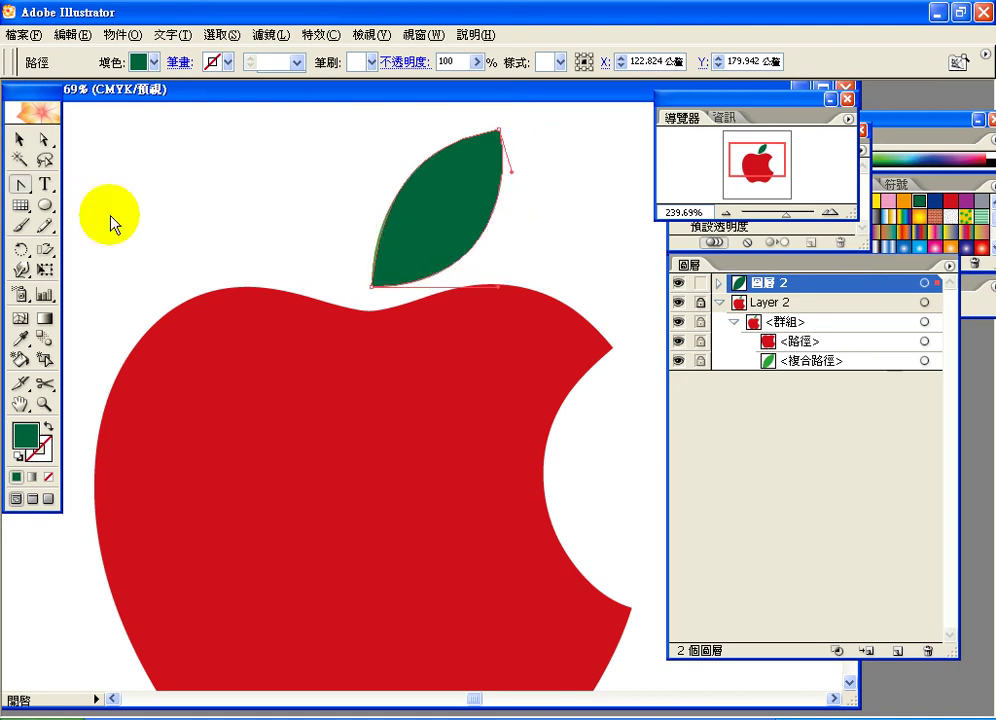
- Adjust the tip and base handles of the traced leaf with Direct Selection so its right edge follows the original leaf
click(44, 139)
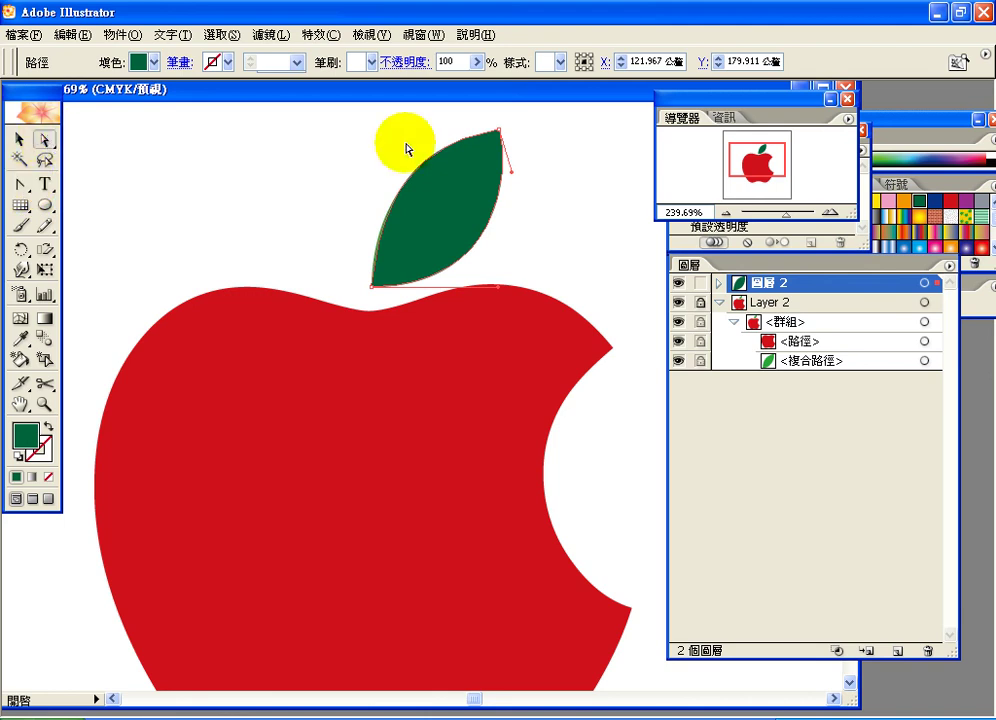
click(502, 136)
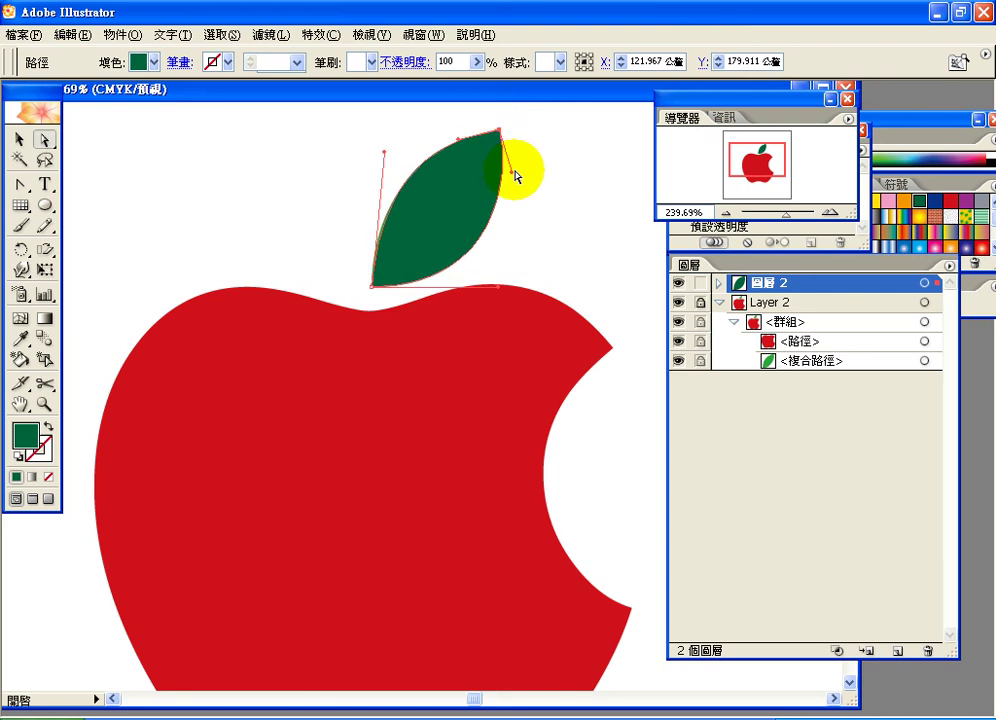
drag(513, 178, 508, 184)
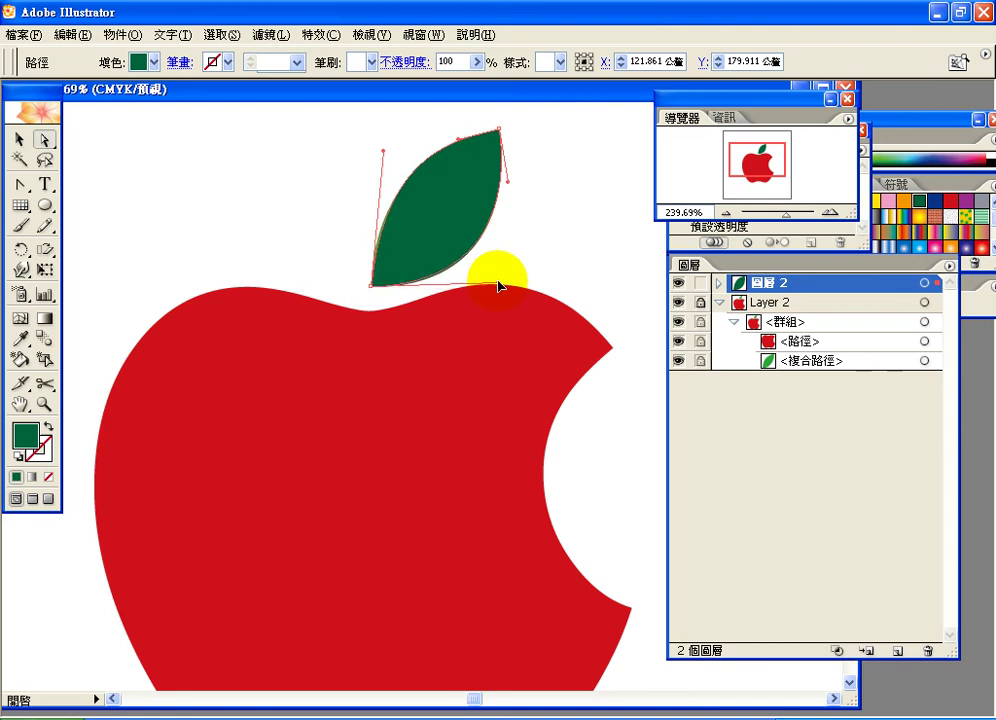
drag(497, 285, 459, 293)
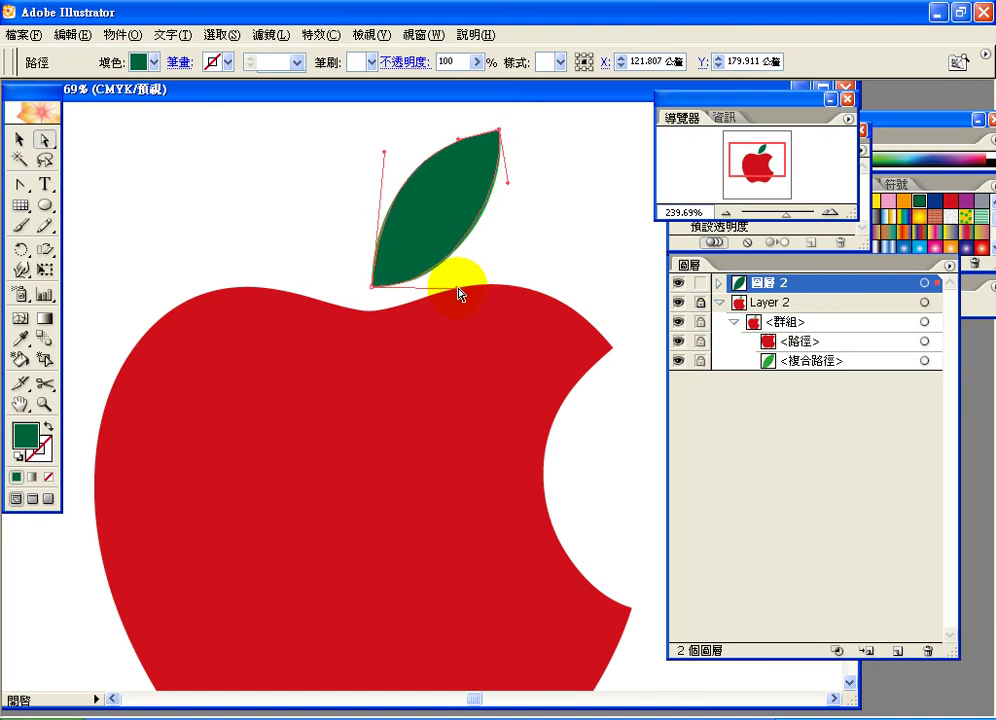
click(20, 139)
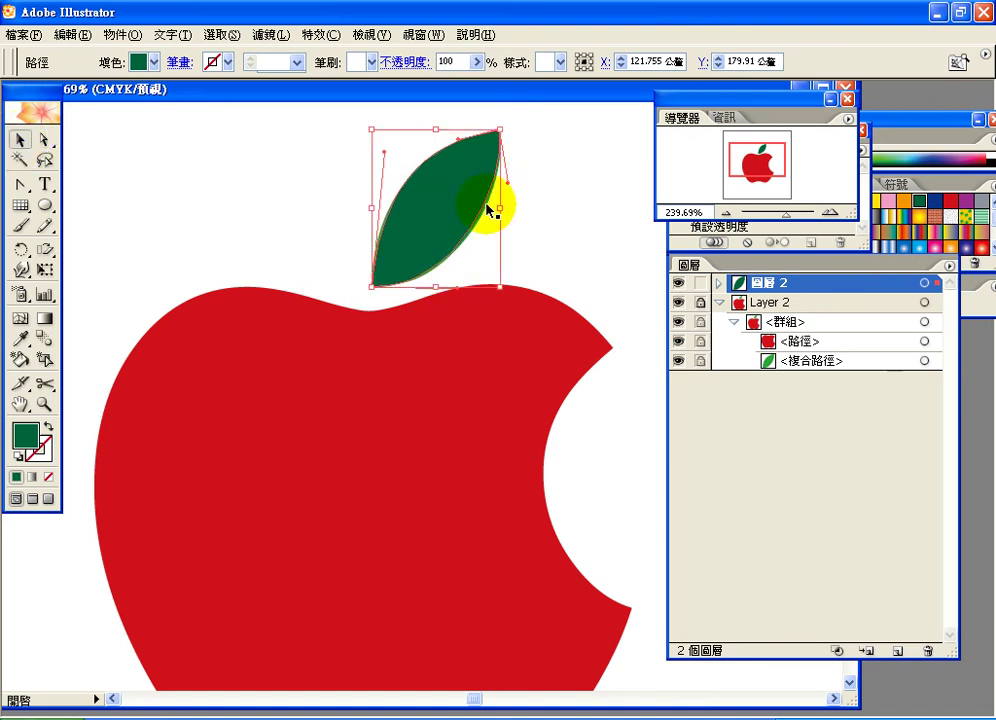
- Shift the traced leaf aside to compare it with the original leaf, and return it over the original
click(839, 262)
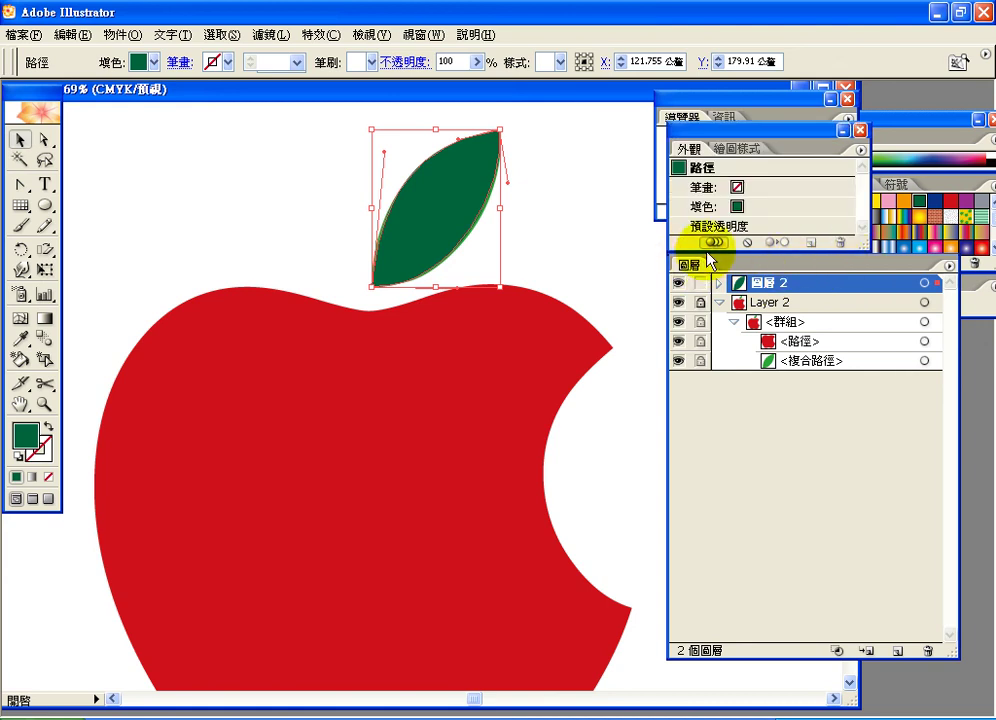
drag(455, 184, 414, 176)
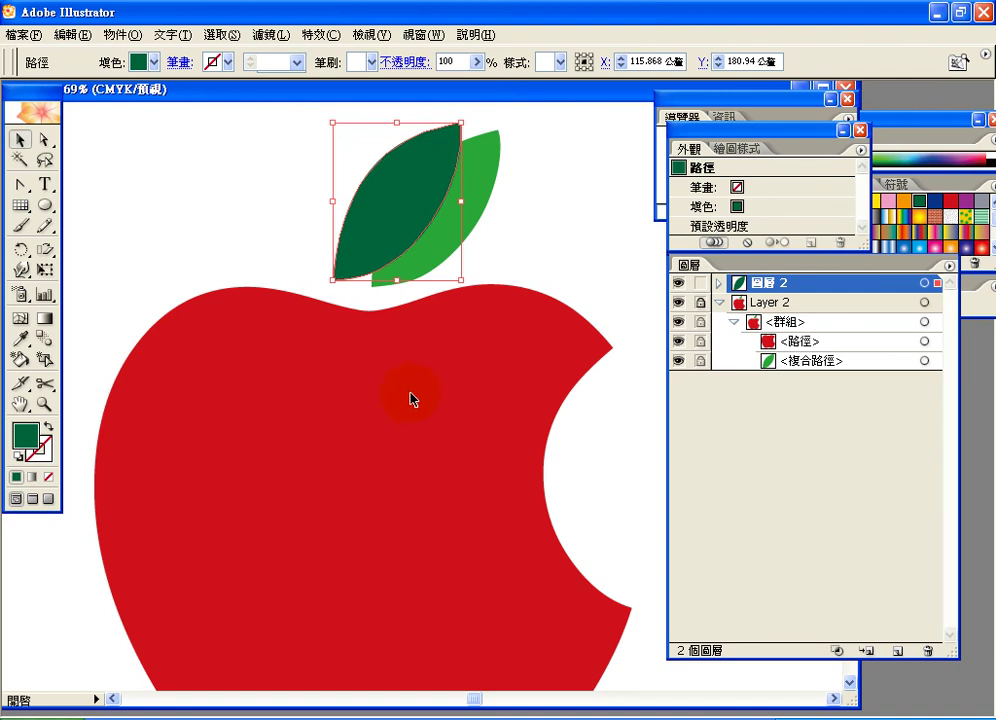
key(shift+F10)
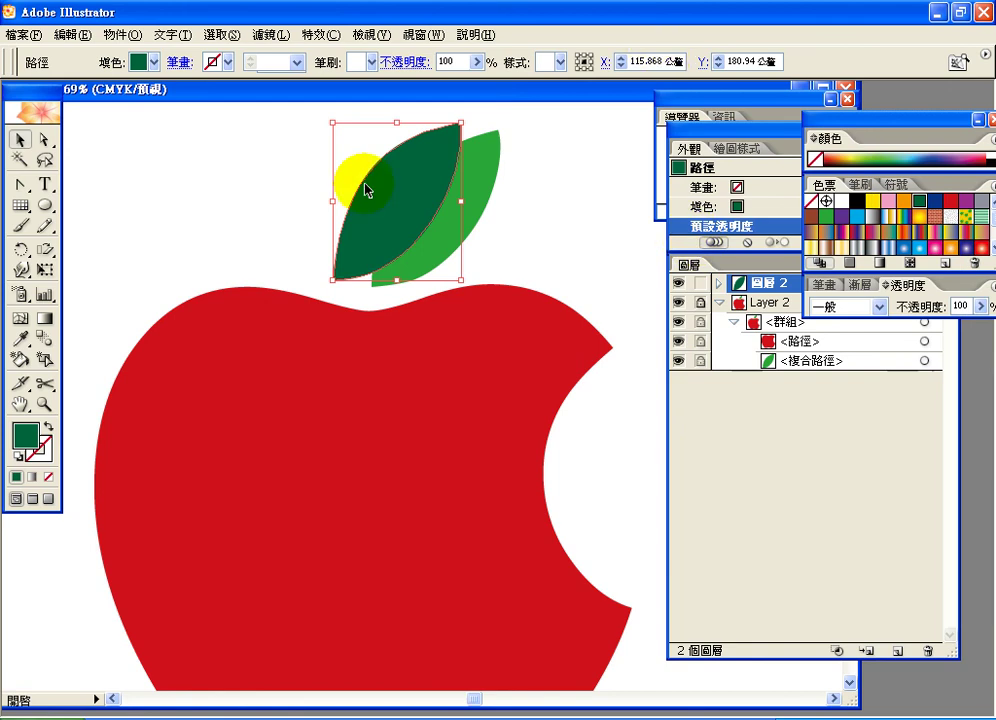
key(ctrl+[)
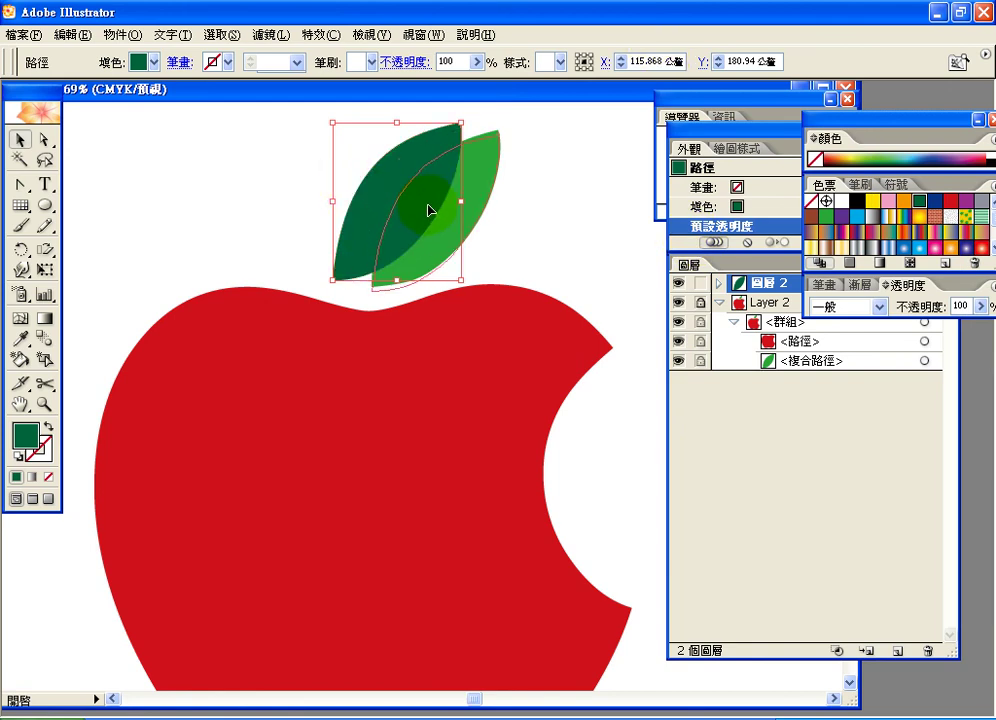
key(ctrl+z)
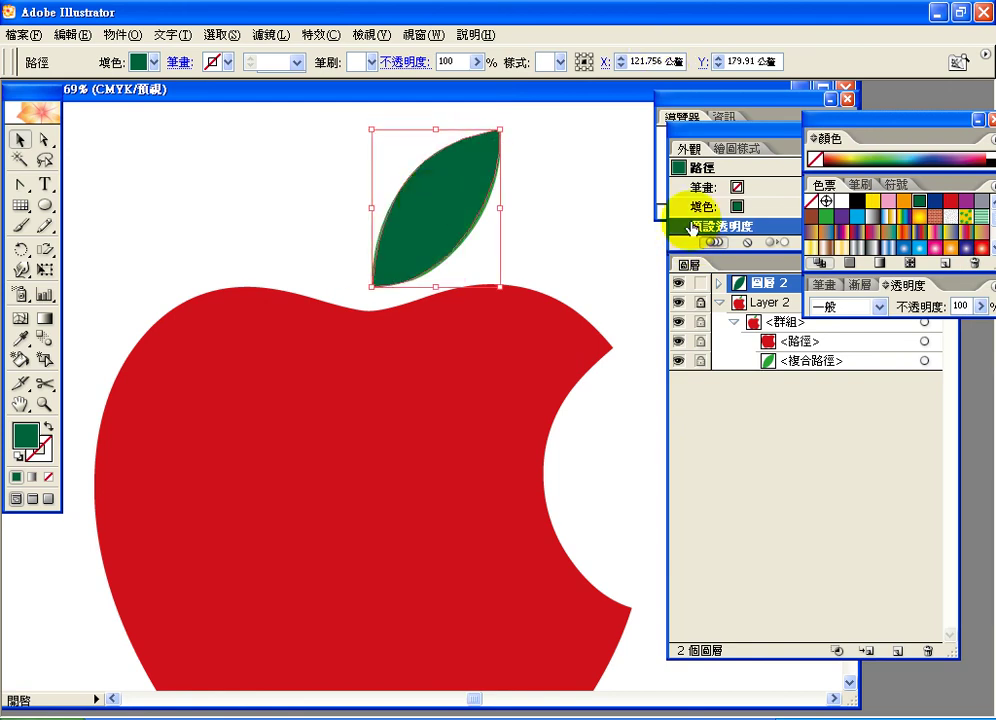
- Bring the transparency settings into full view and lower the traced leaf's opacity to 44%
click(706, 231)
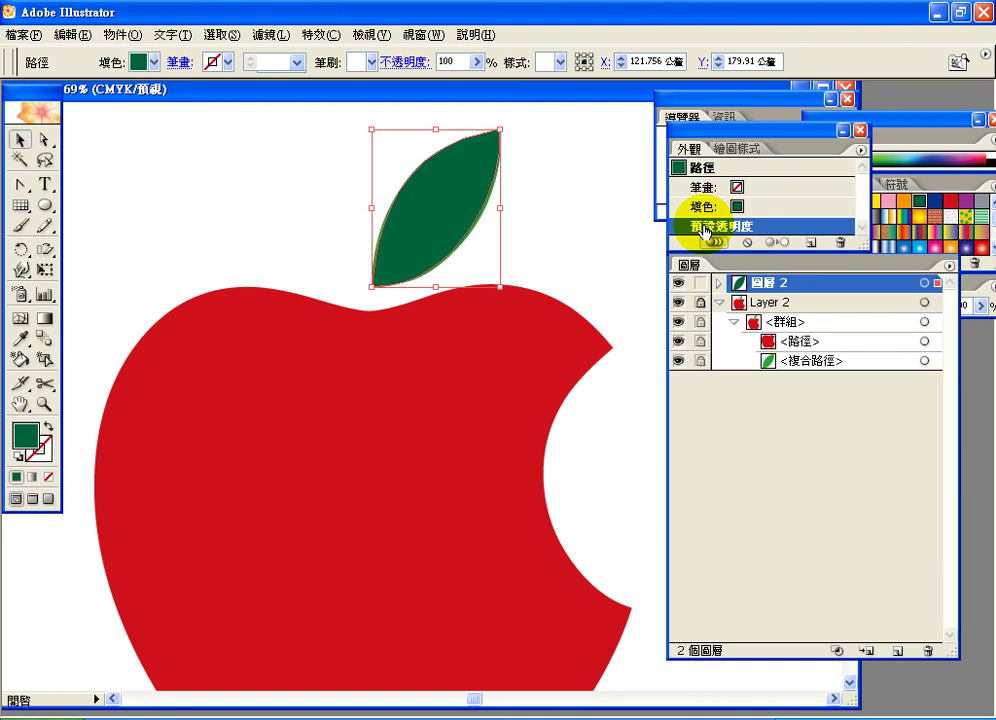
click(980, 302)
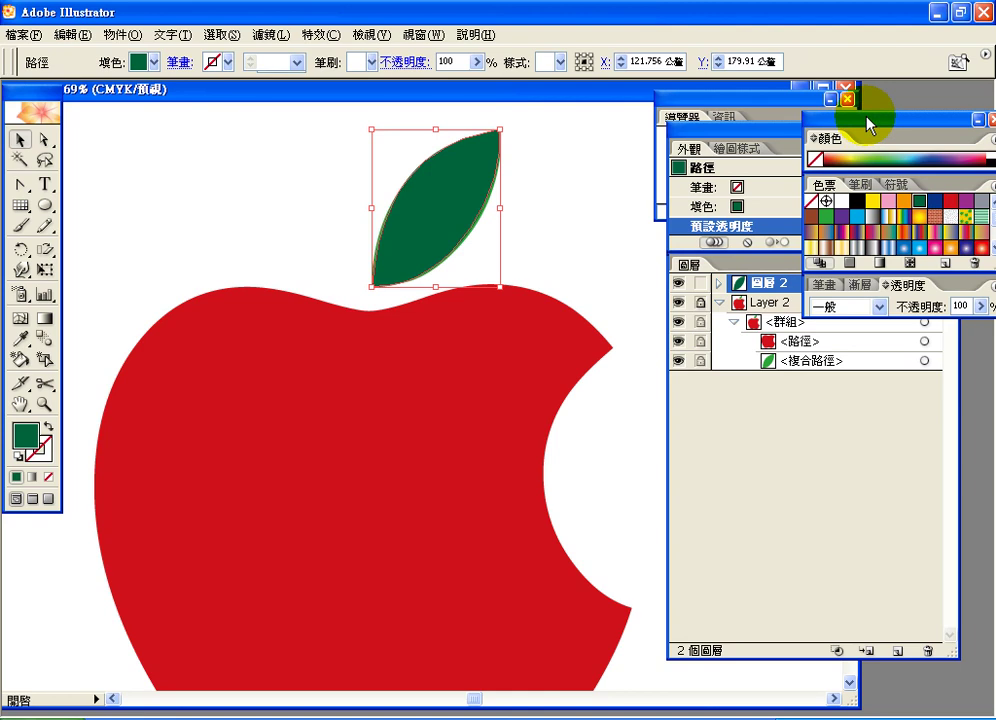
drag(867, 122, 854, 89)
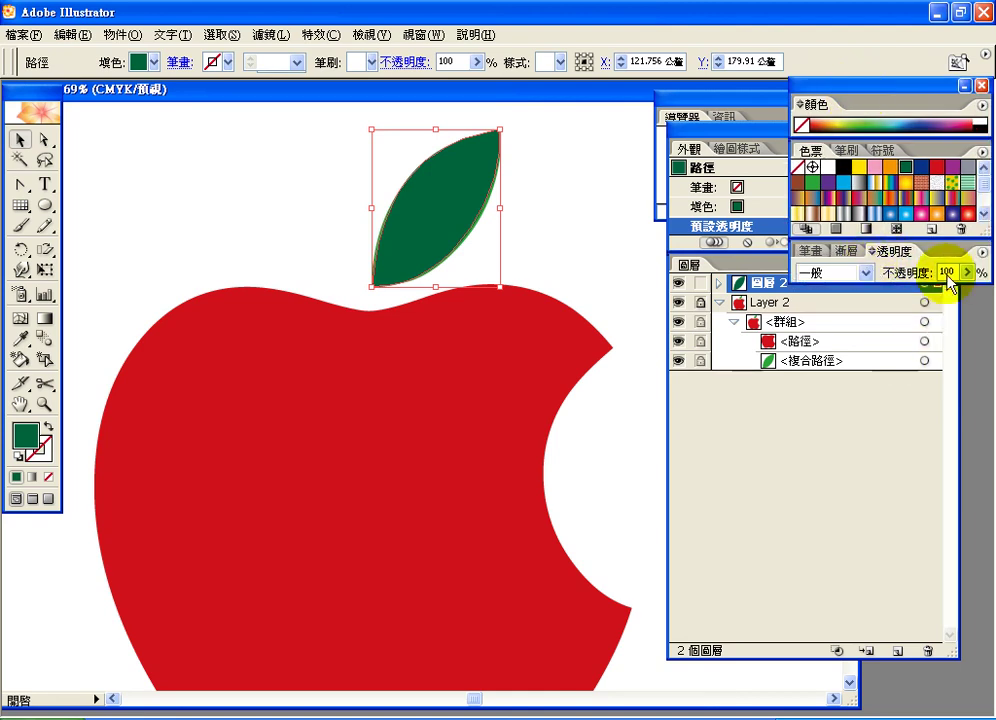
click(967, 272)
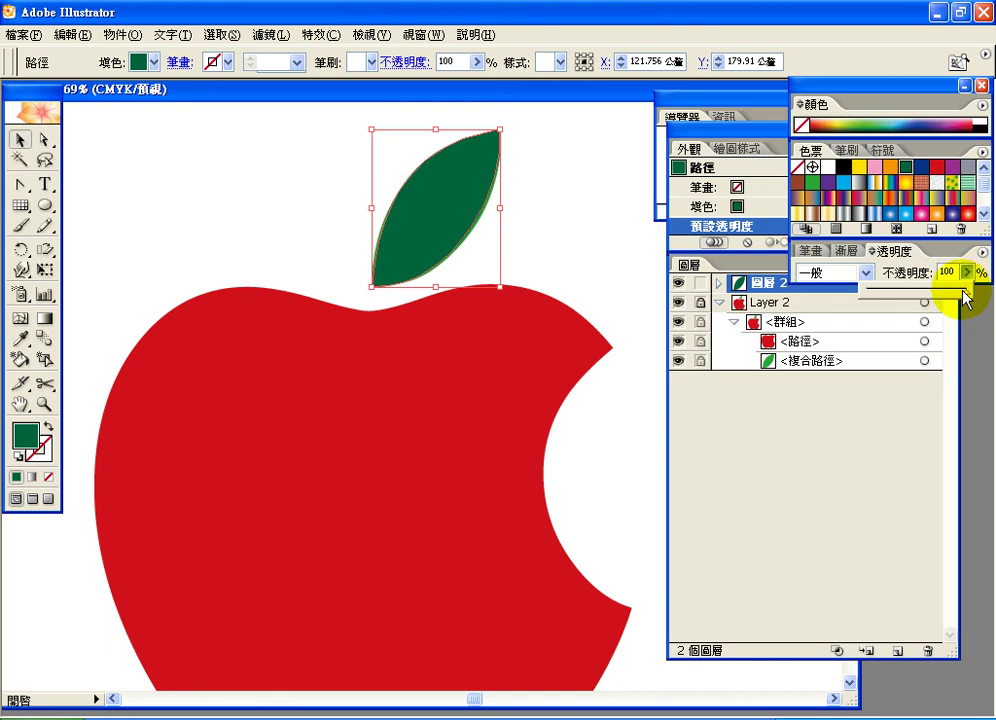
drag(967, 296, 912, 297)
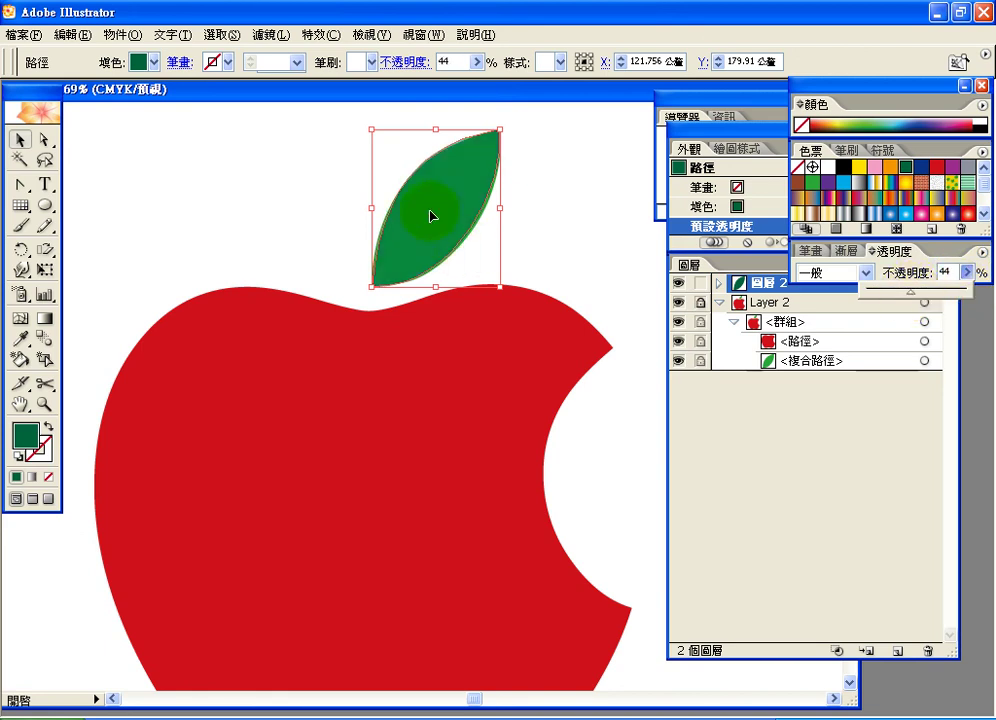
- Fill the translucent traced leaf with dark blue from the colour swatches
click(152, 64)
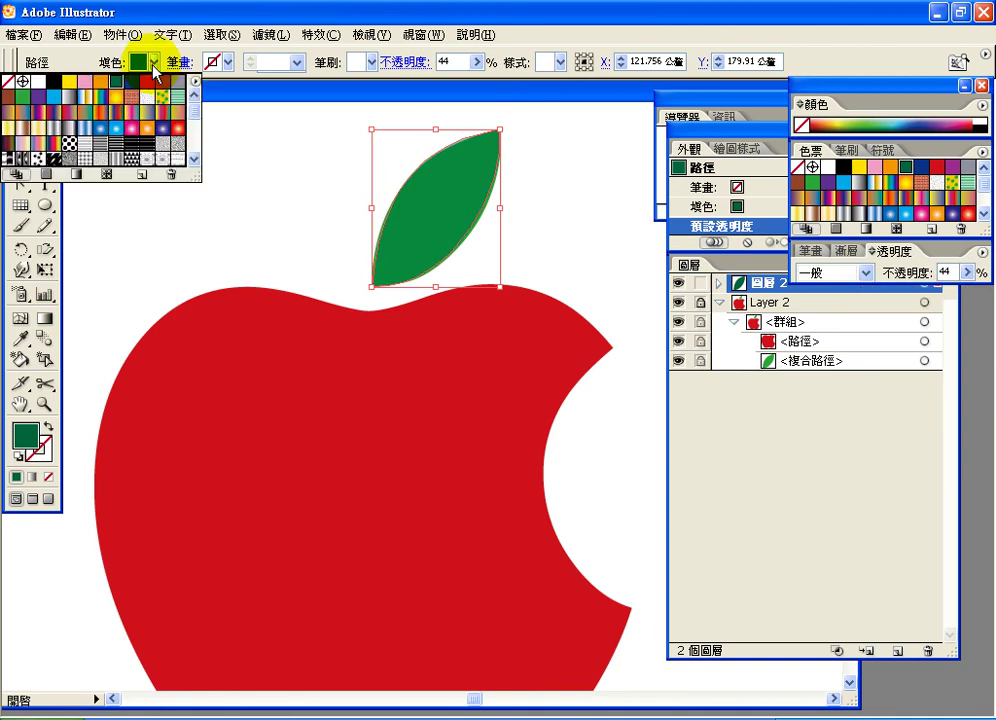
click(152, 66)
click(154, 66)
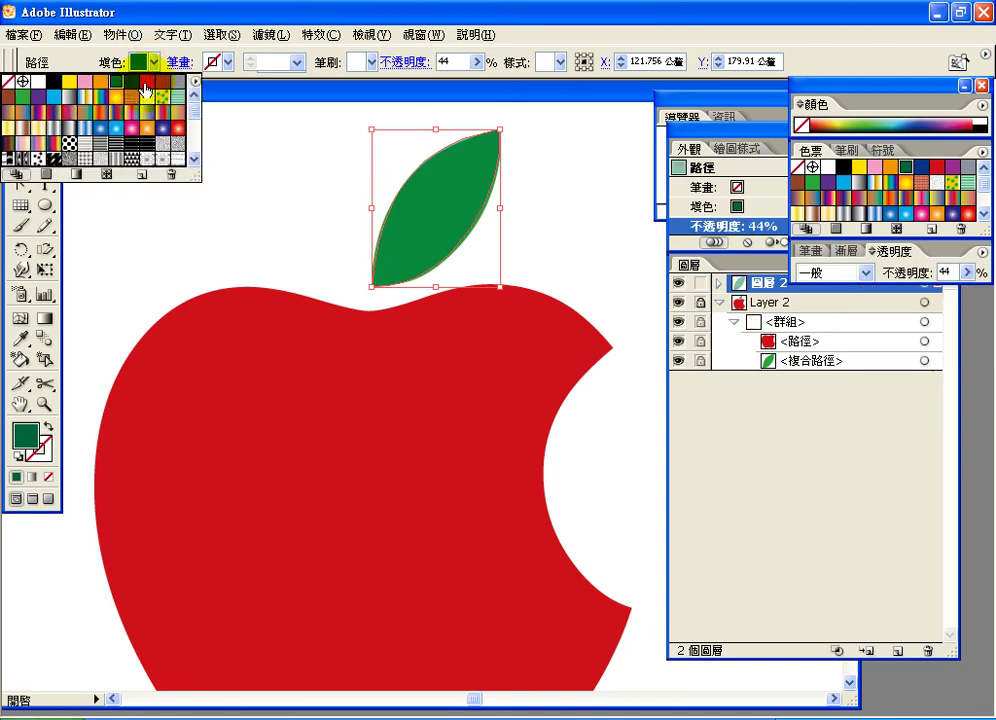
click(131, 84)
click(130, 82)
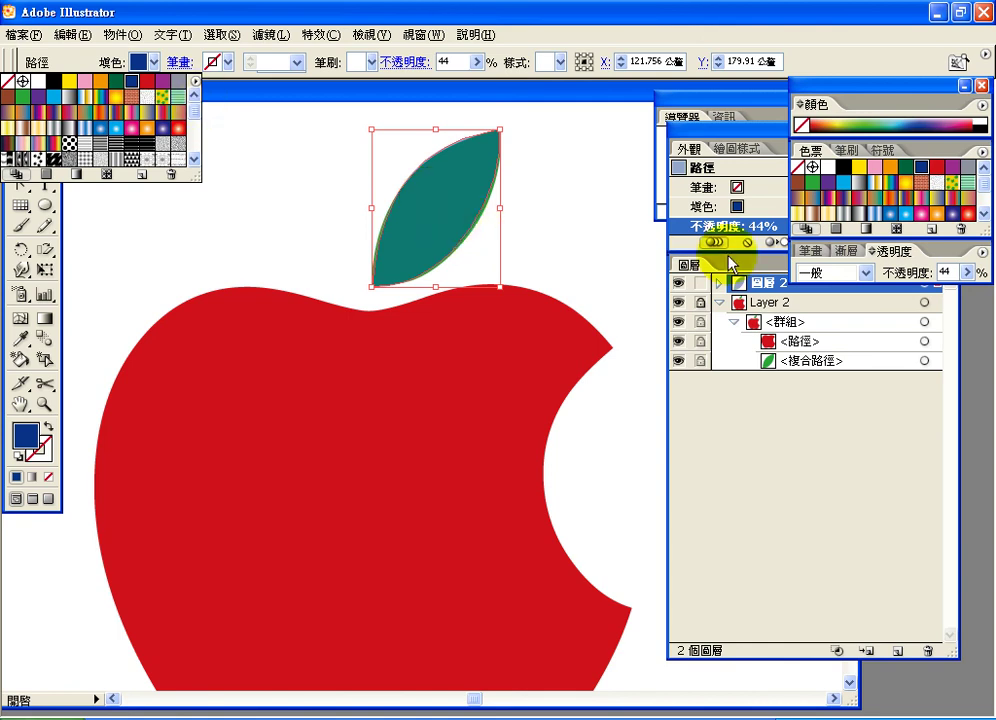
- View the available blend modes, then move the translucent leaf partly over the red apple and back onto the original leaf
click(866, 273)
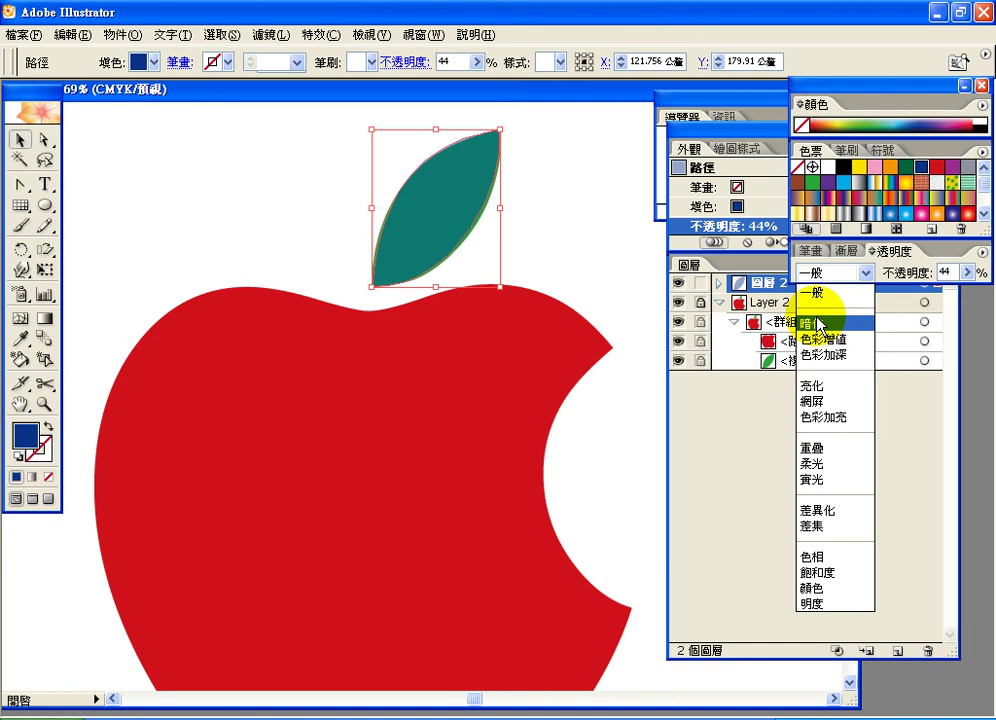
click(416, 204)
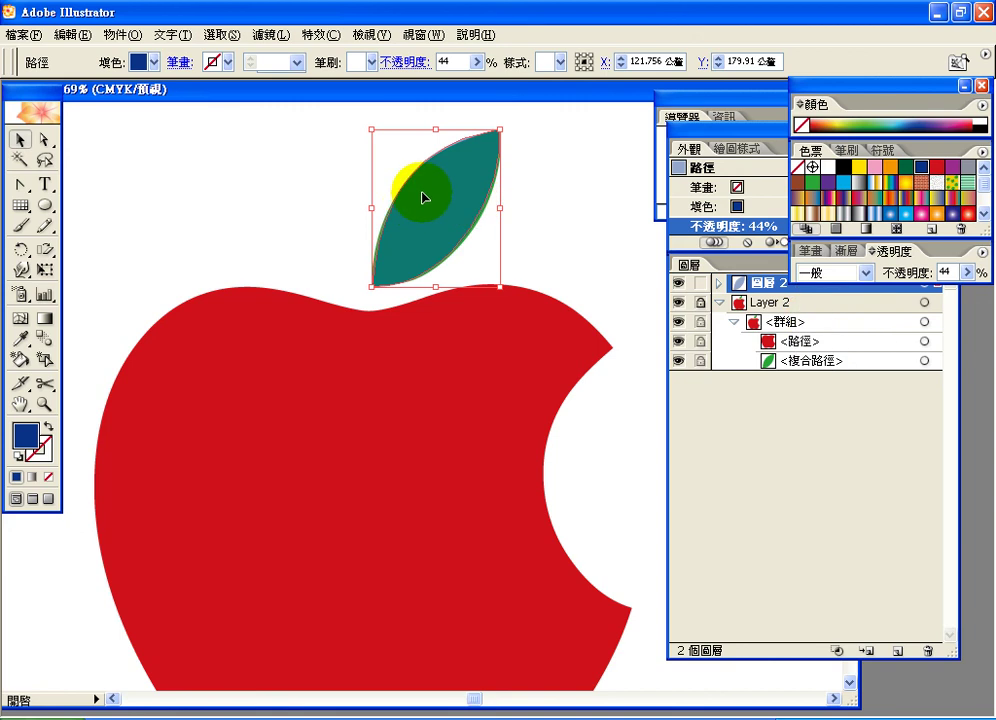
drag(424, 197, 294, 277)
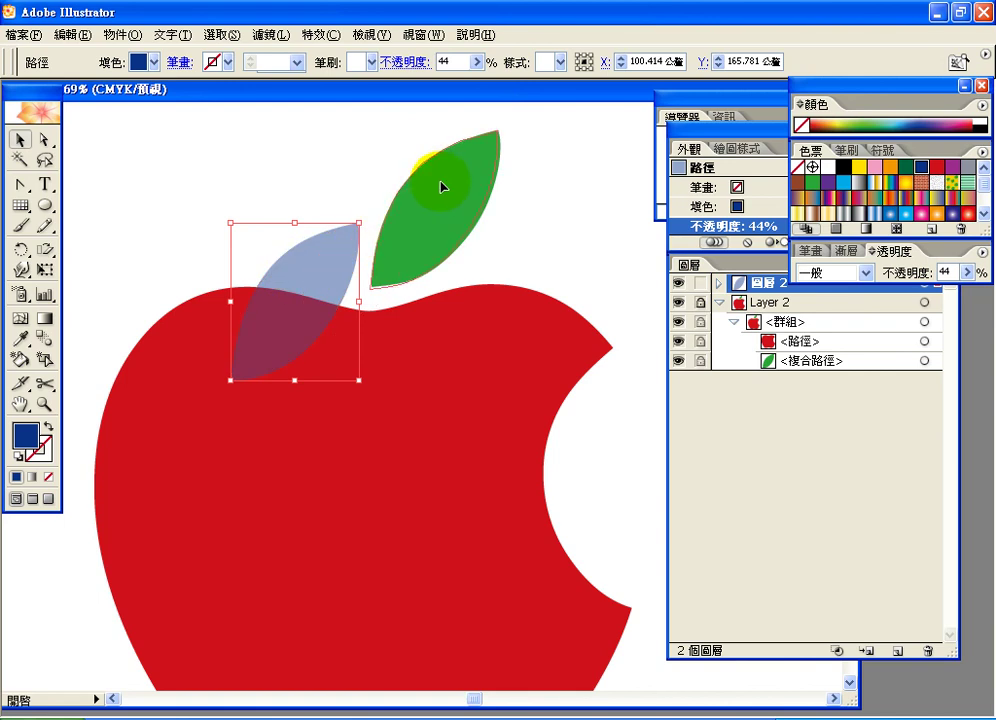
key(ctrl+z)
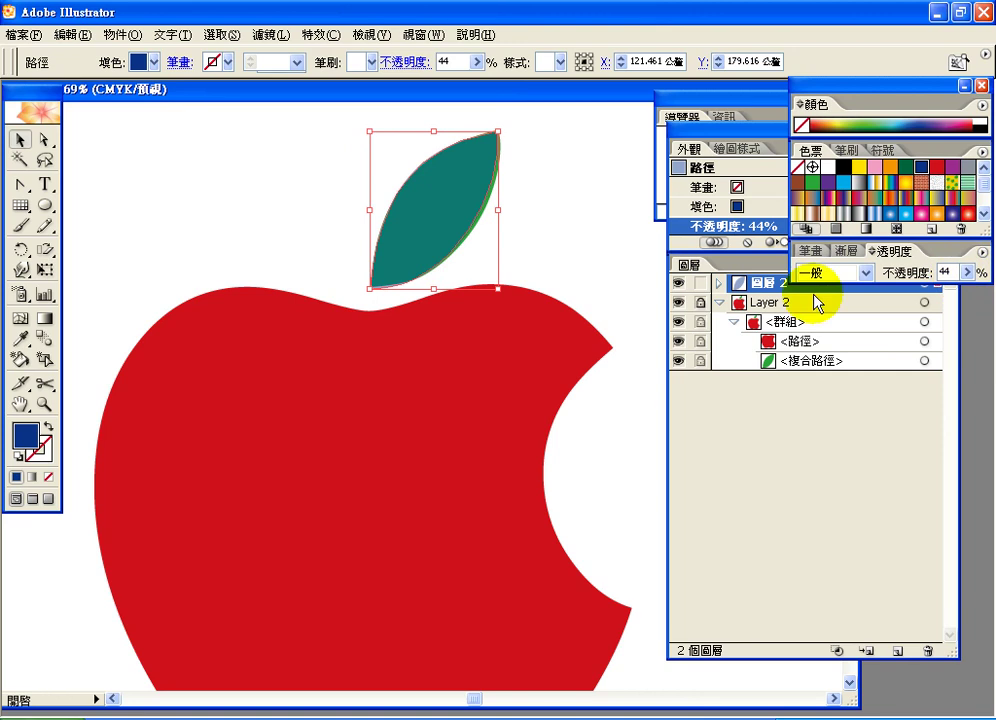
- Expand 圖層 2 to list its paths, activate the Pen tool over the apple body, and set the fill to yellow
click(719, 283)
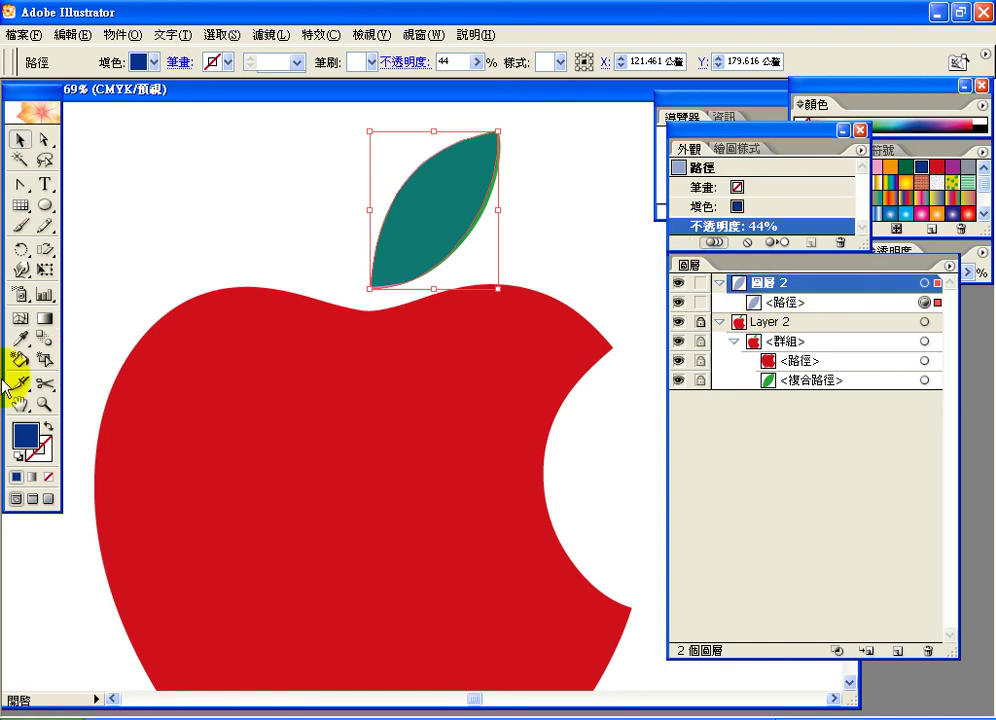
click(20, 404)
drag(322, 489, 330, 352)
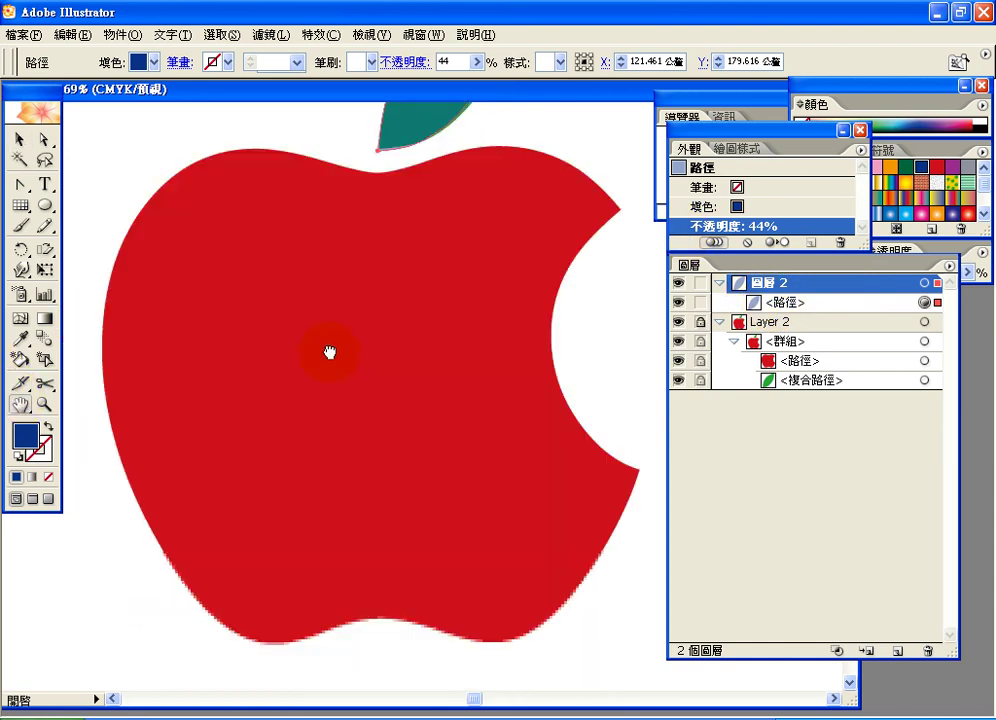
click(22, 186)
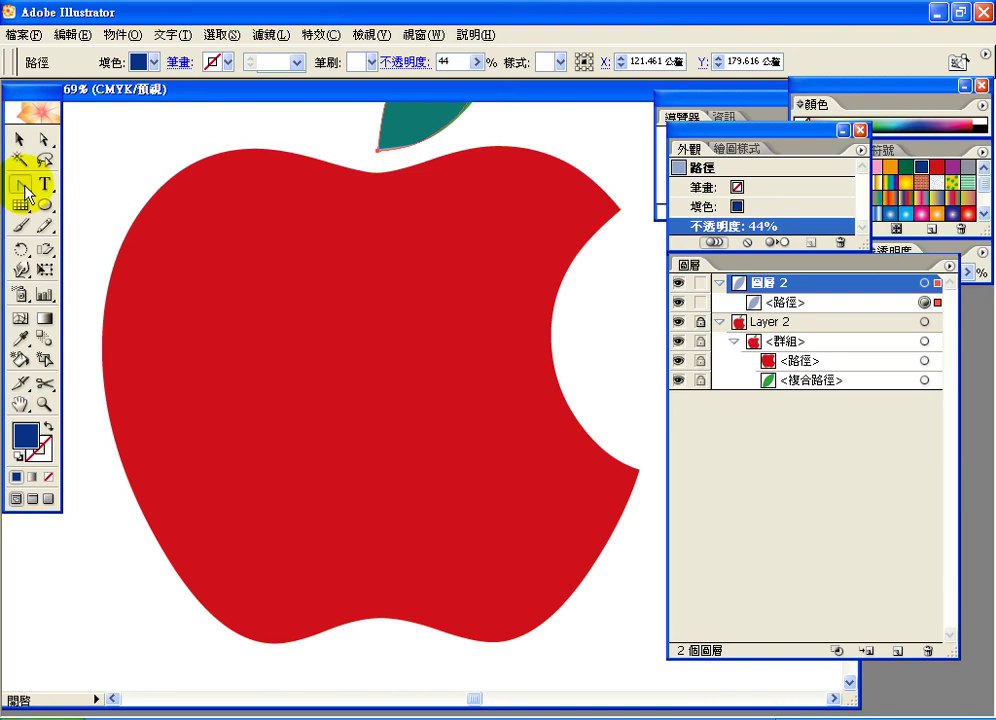
drag(27, 196, 46, 194)
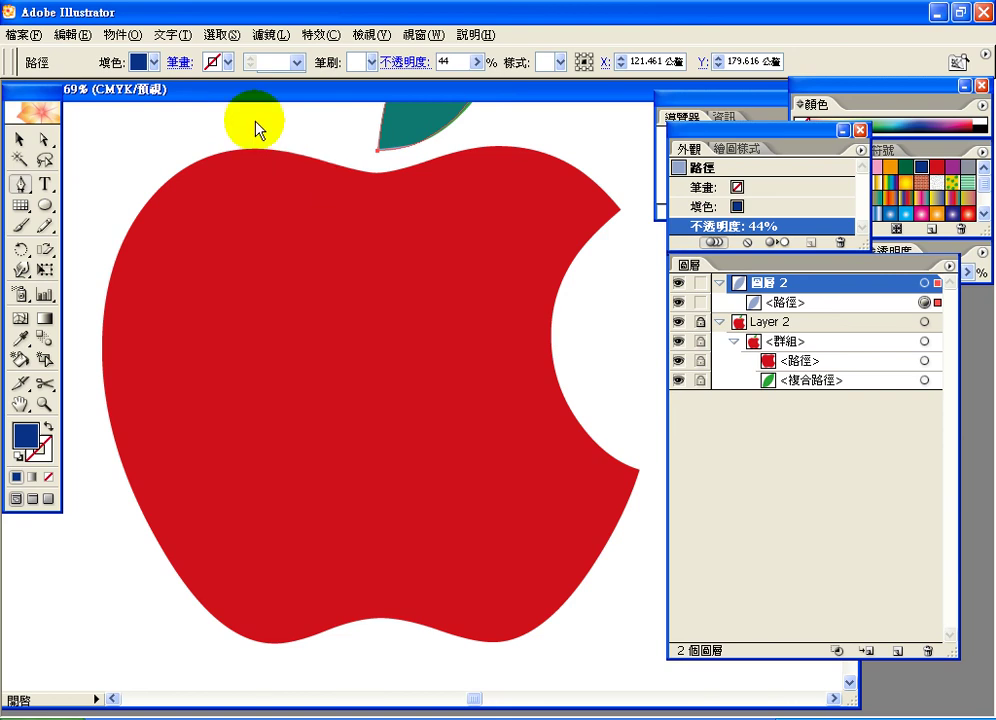
click(141, 64)
click(69, 82)
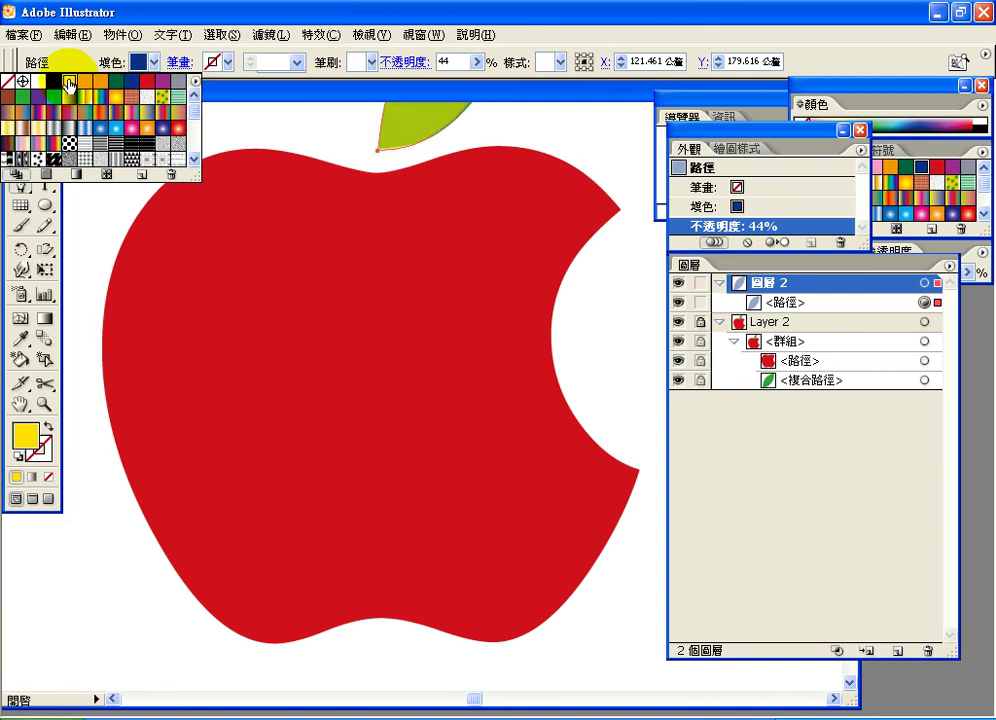
click(343, 100)
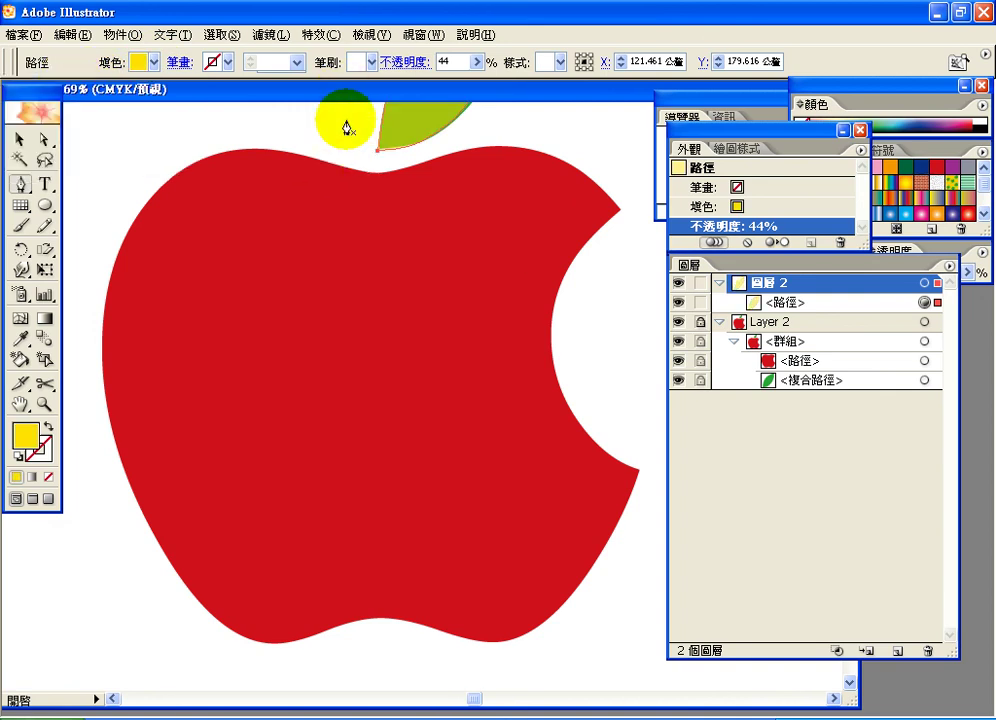
- Trace the apple's left half with a curved Pen path from beside the upper dip, around the left side, to the lower notch
drag(339, 170, 270, 151)
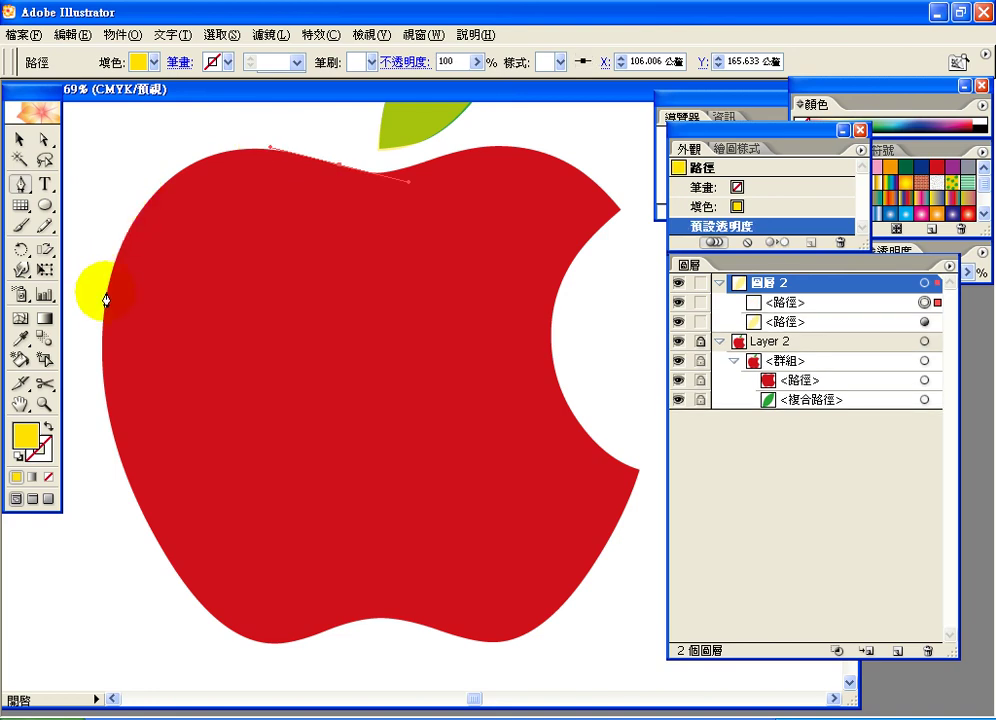
drag(106, 300, 58, 490)
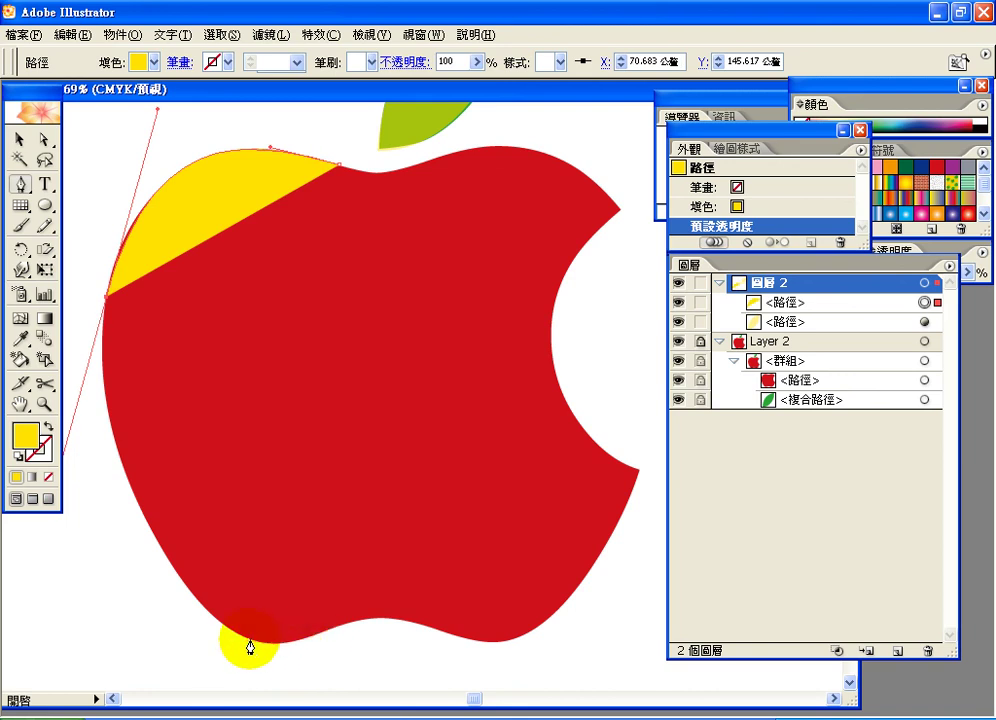
drag(250, 648, 264, 650)
drag(268, 655, 270, 650)
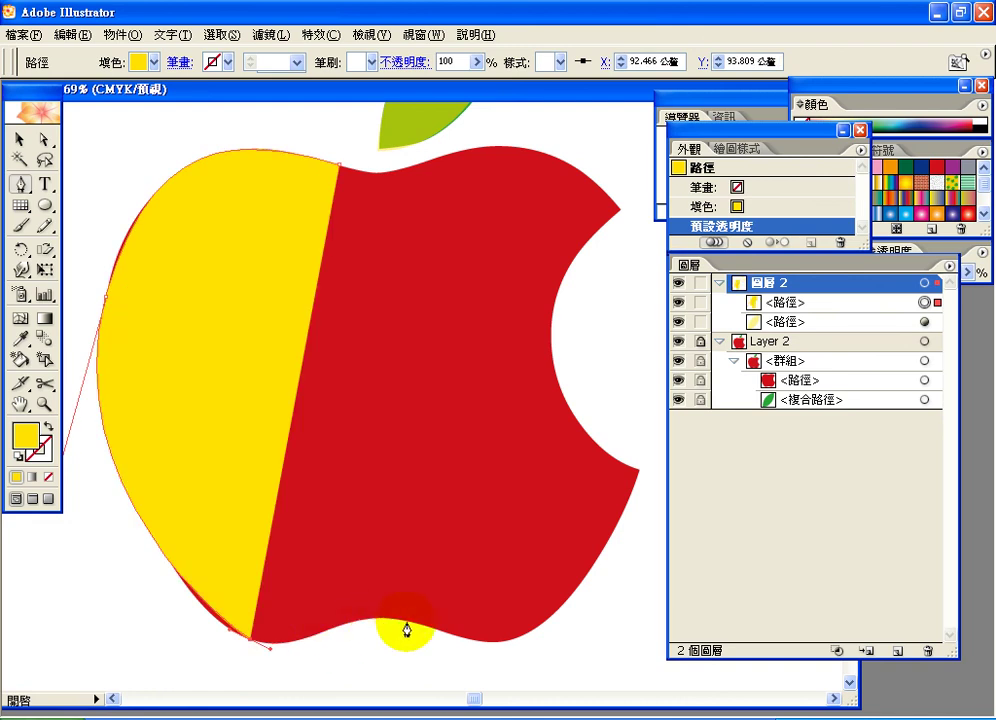
drag(357, 622, 400, 627)
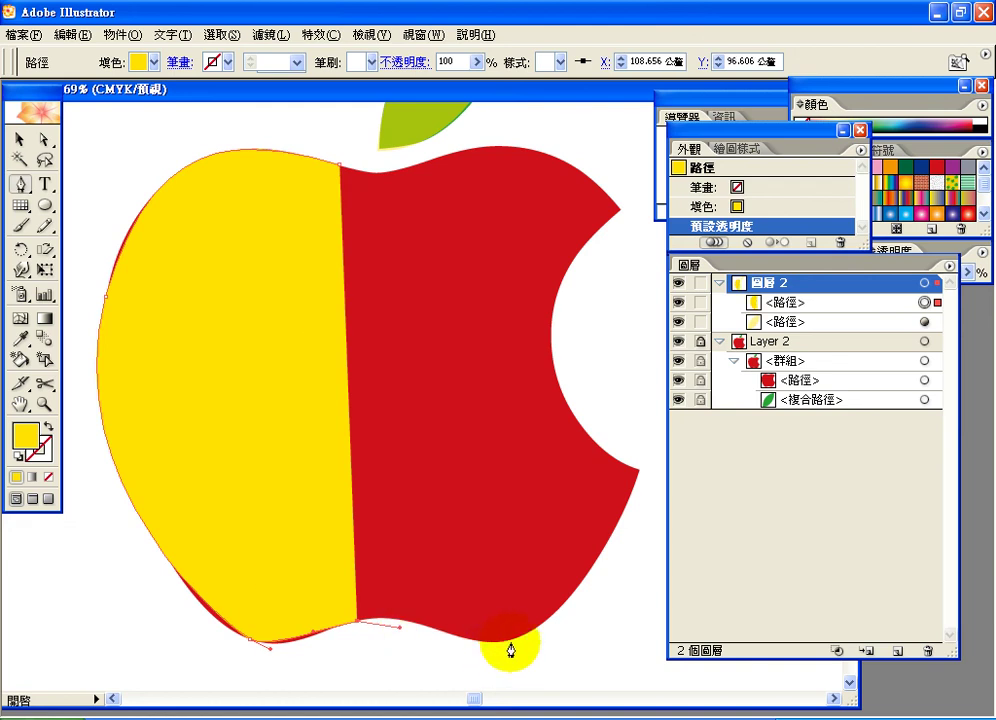
drag(528, 634, 561, 611)
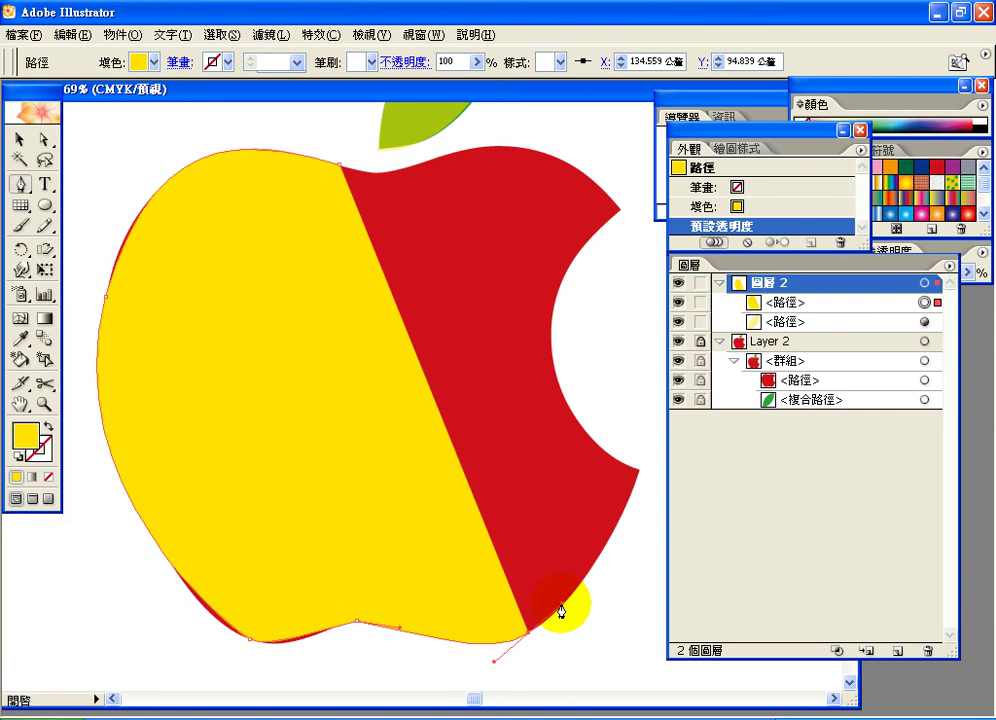
key(ctrl+z)
key(ctrl+z)
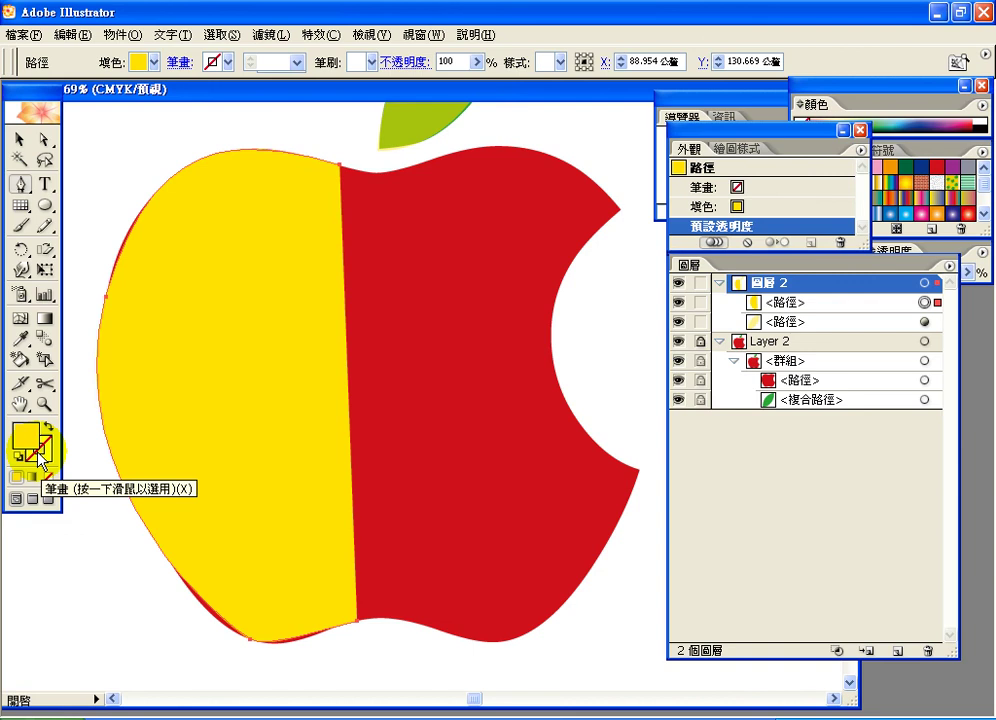
click(453, 636)
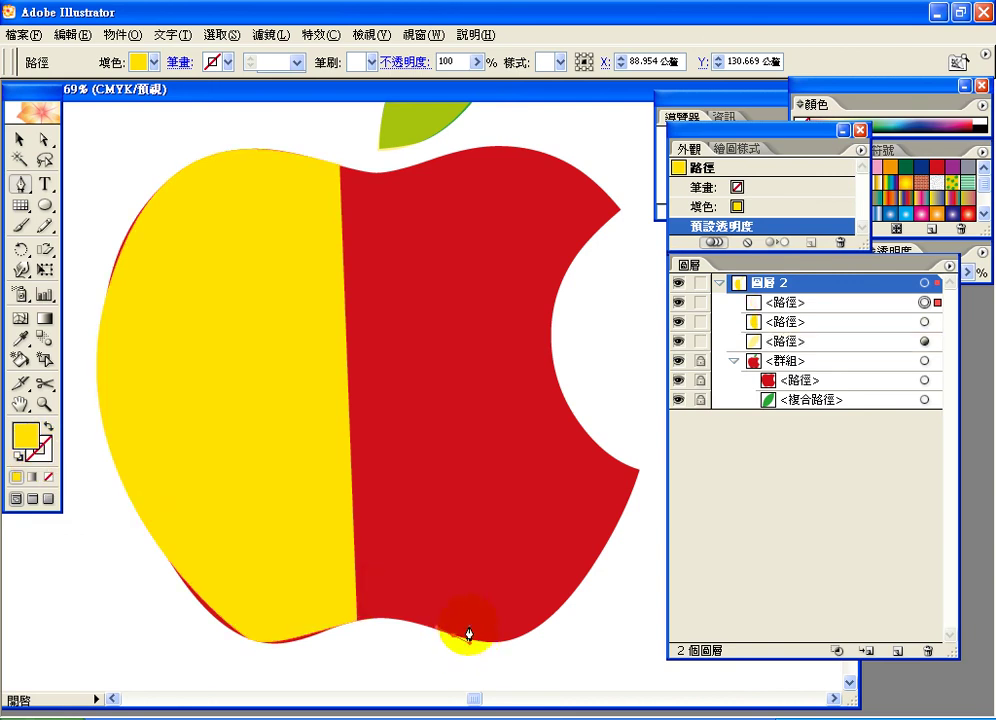
click(468, 632)
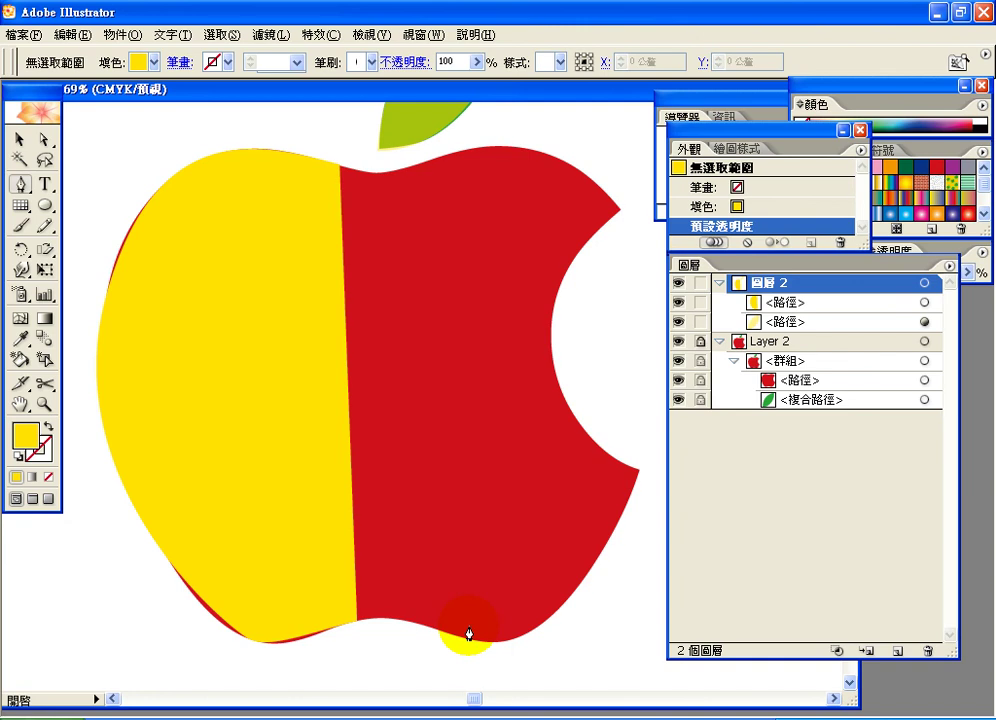
click(468, 632)
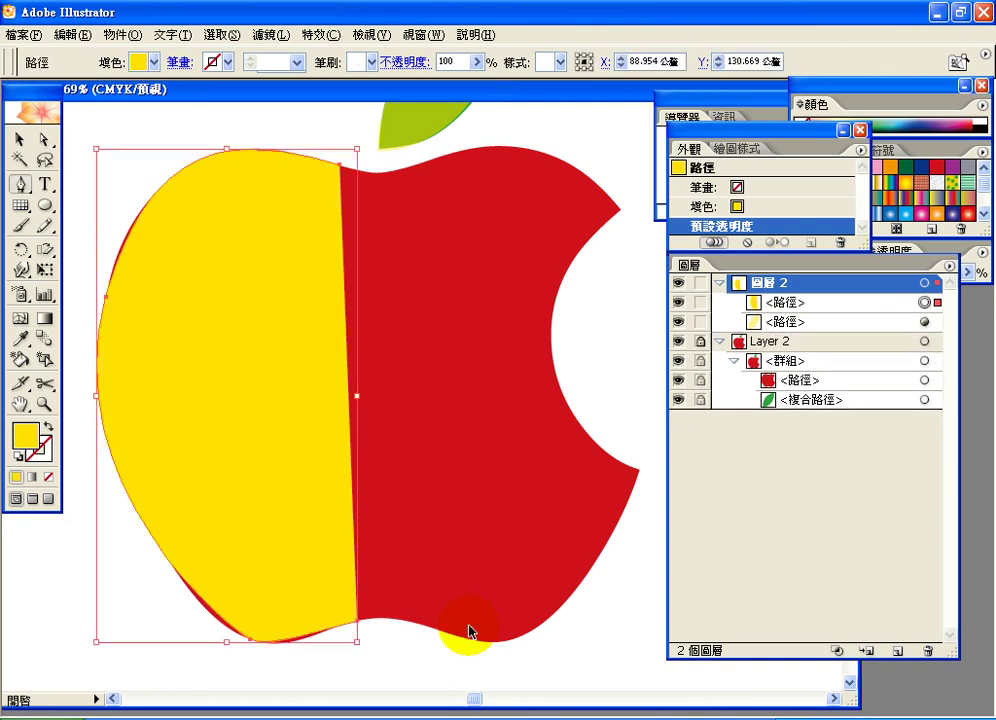
- Pick up the open yellow path at its endpoint in the apple's lower notch with the Pen tool and remove its outgoing handle
click(356, 629)
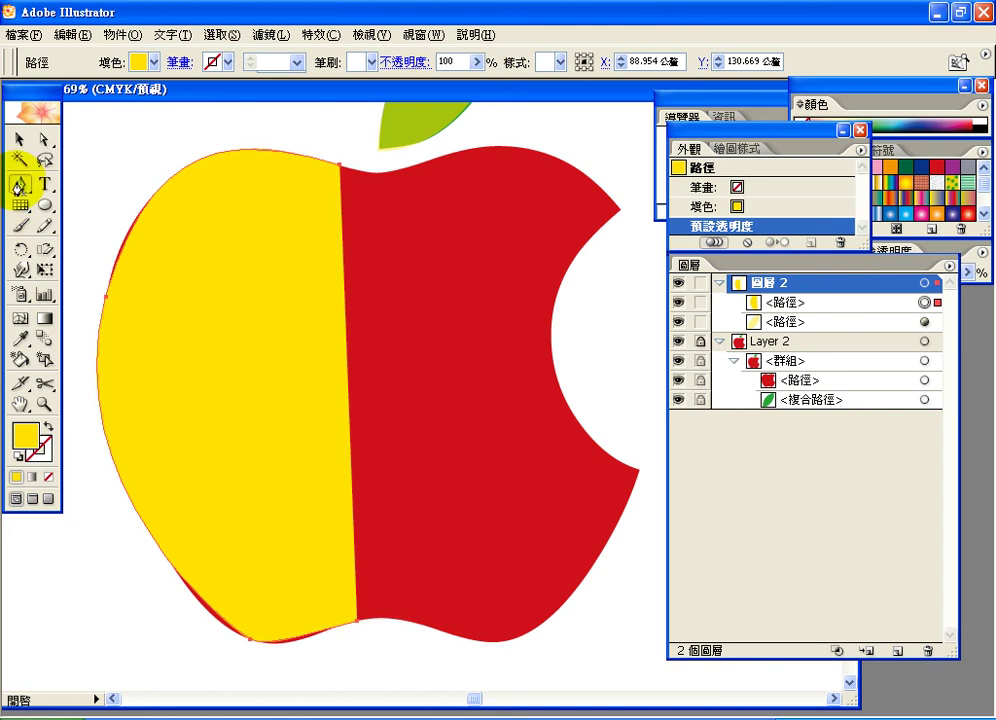
ctrl+click(358, 627)
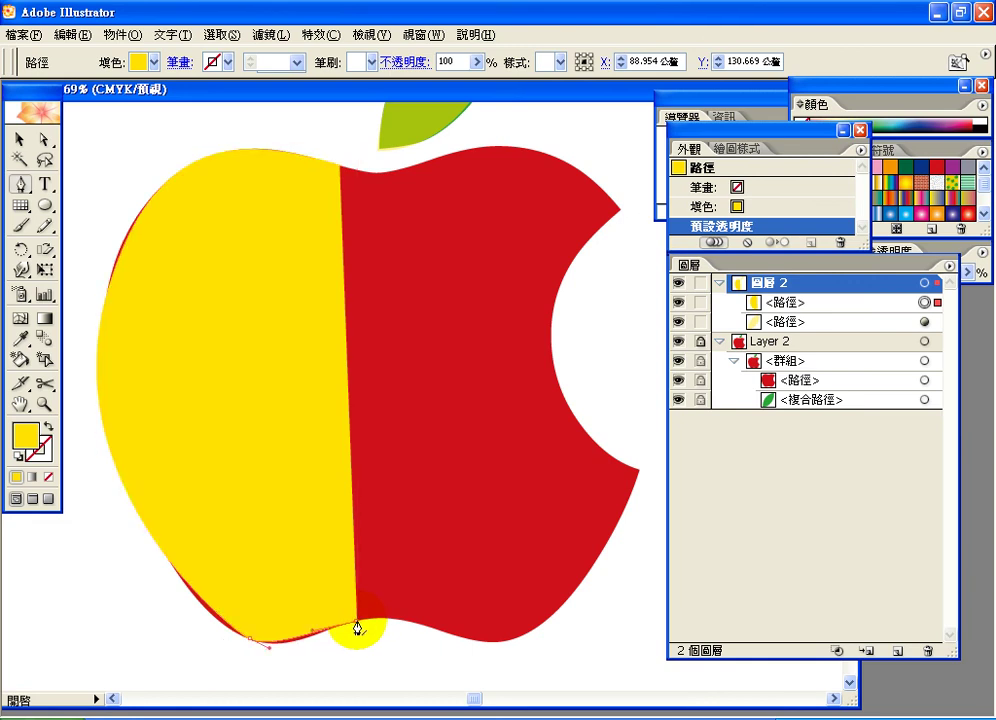
ctrl+click(358, 627)
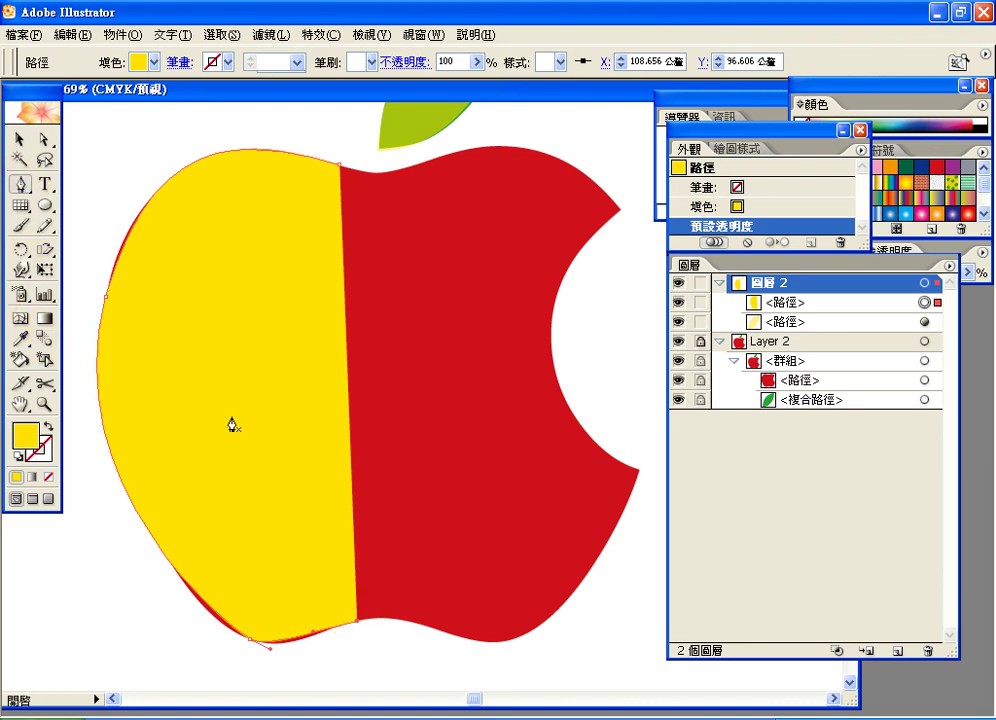
- Discard the stray Pen path started beside the apple's lower notch and delete the yellow path covering the left half
drag(440, 638, 466, 651)
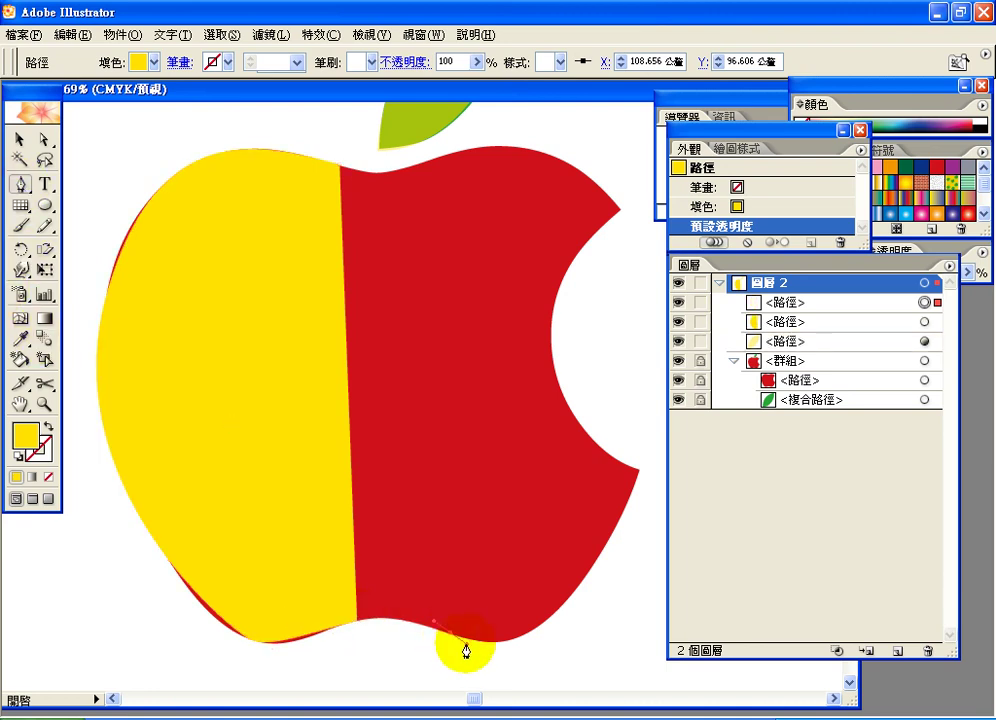
key(ctrl+z)
ctrl+click(466, 651)
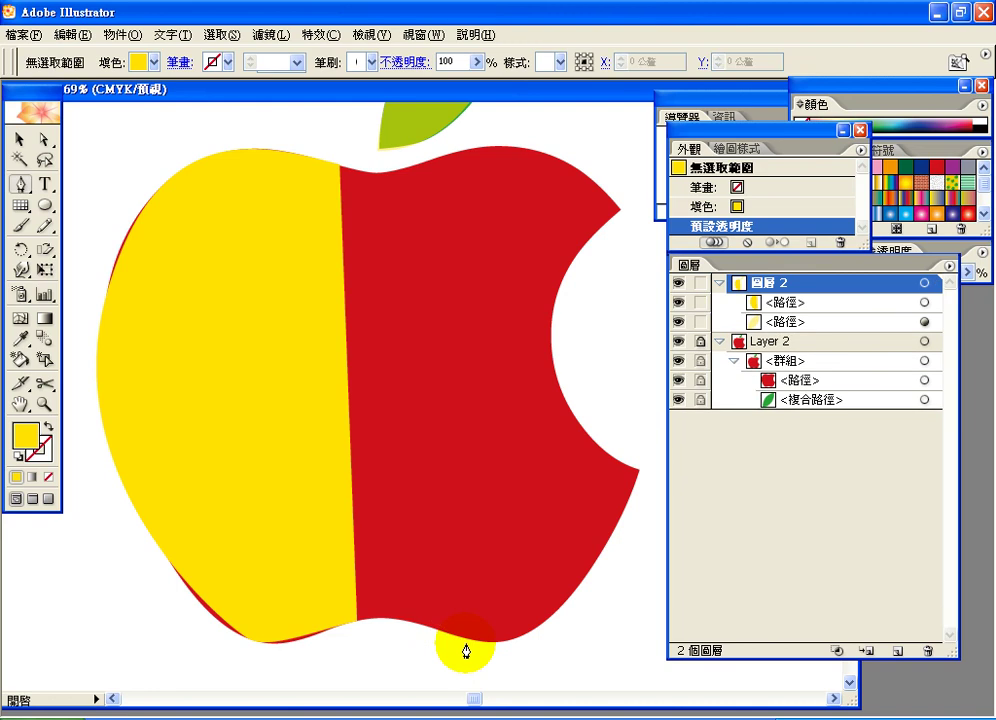
click(20, 142)
click(216, 315)
key(Delete)
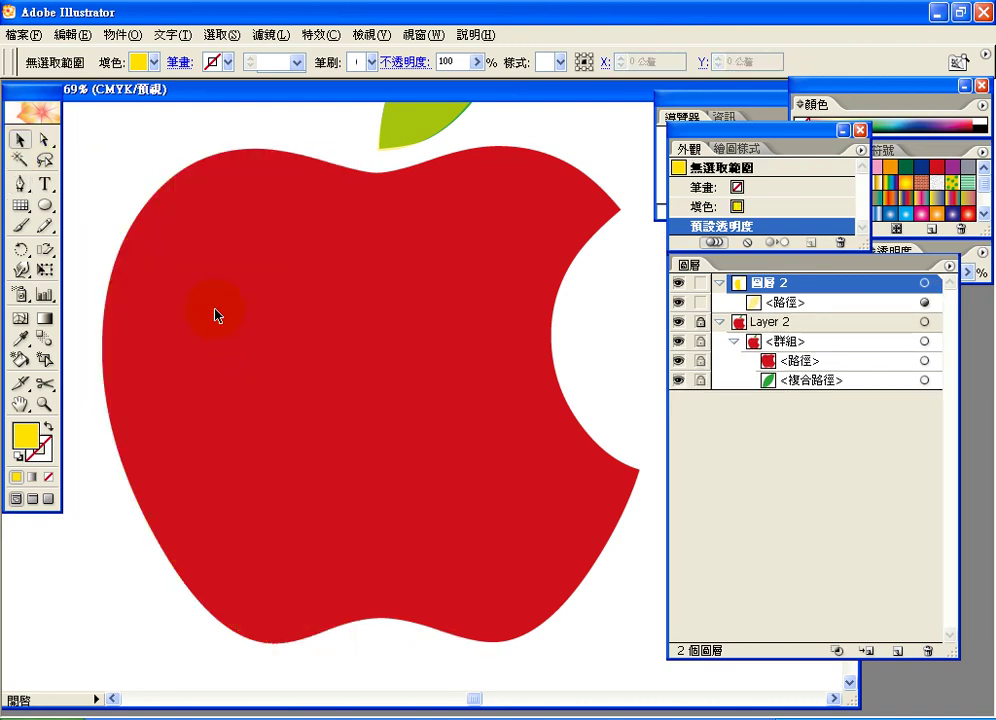
- Trace the apple's left half anew with a curved Pen path from the upper dip, around the left edge, to the lower notch
click(20, 188)
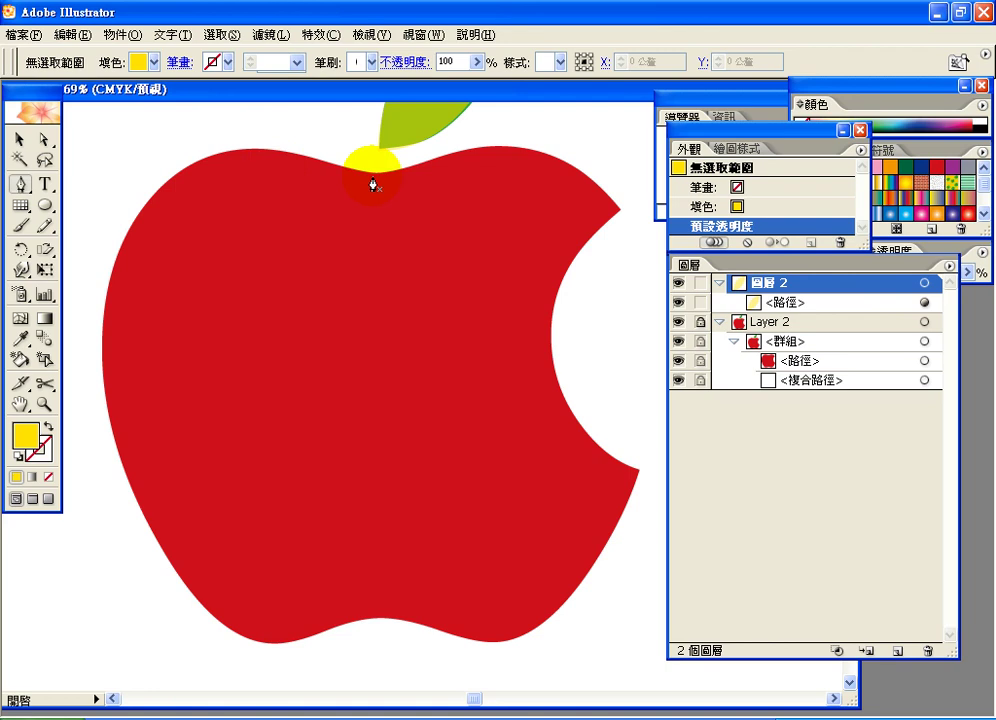
drag(357, 172, 322, 160)
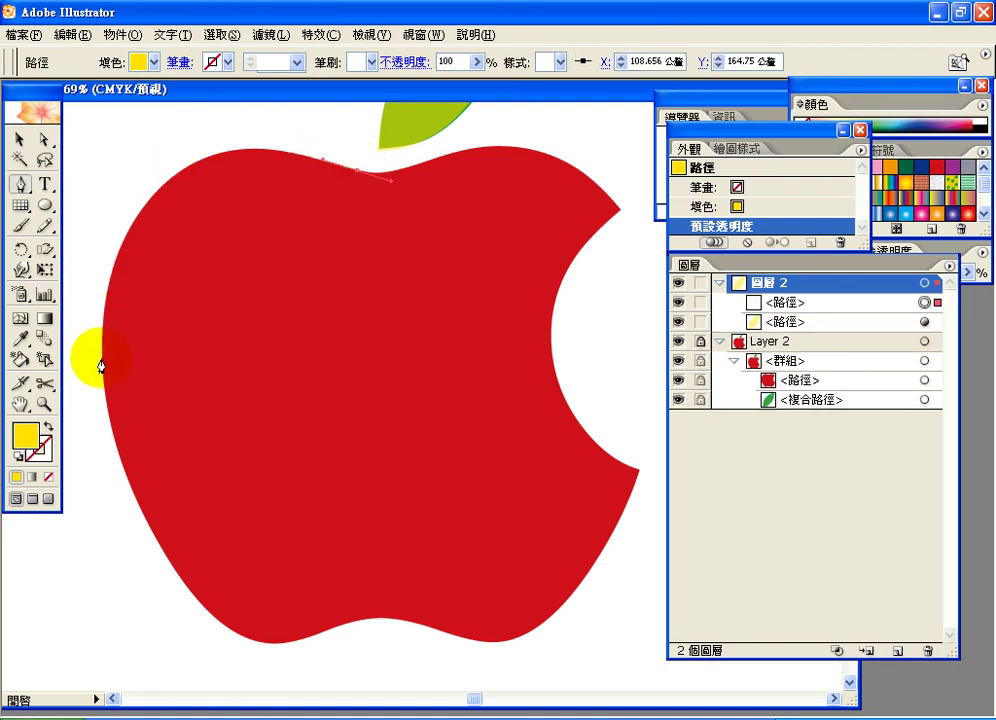
drag(103, 363, 98, 647)
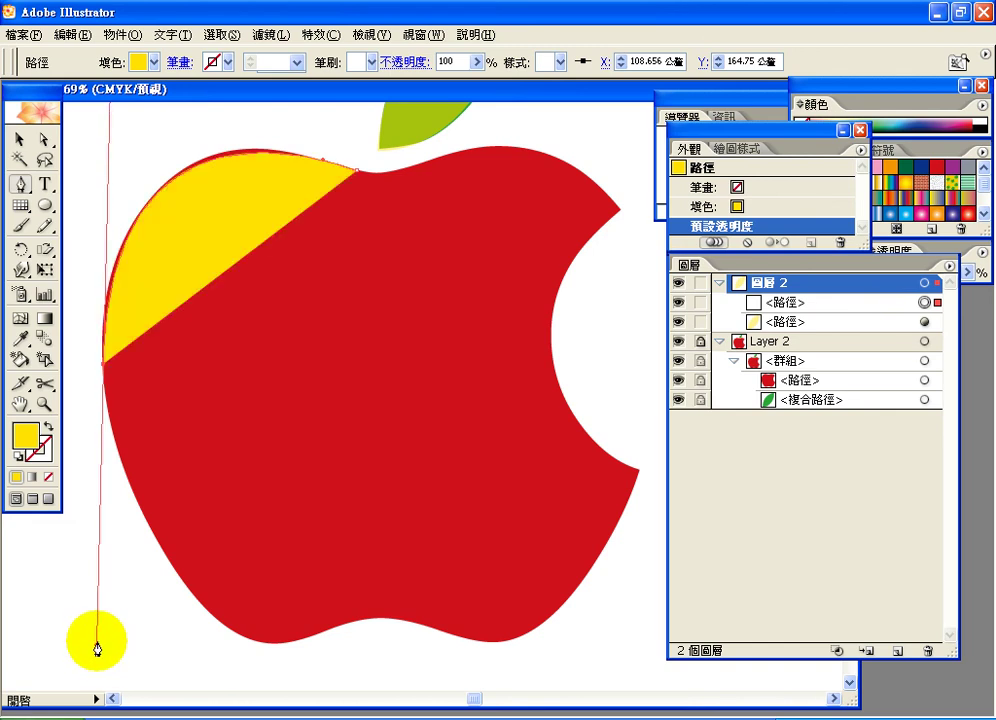
click(339, 628)
drag(339, 628, 401, 598)
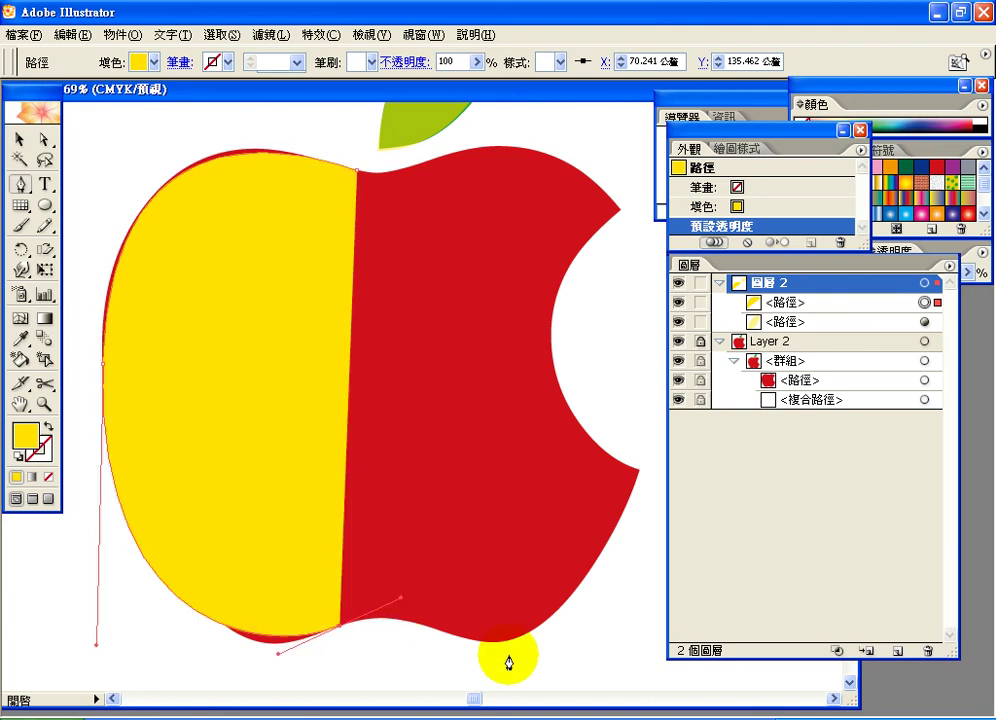
- Continue the path around the lower right lobe to the bite's lower tip, making a corner whose outgoing handle points along the bite
drag(503, 648, 528, 638)
click(640, 476)
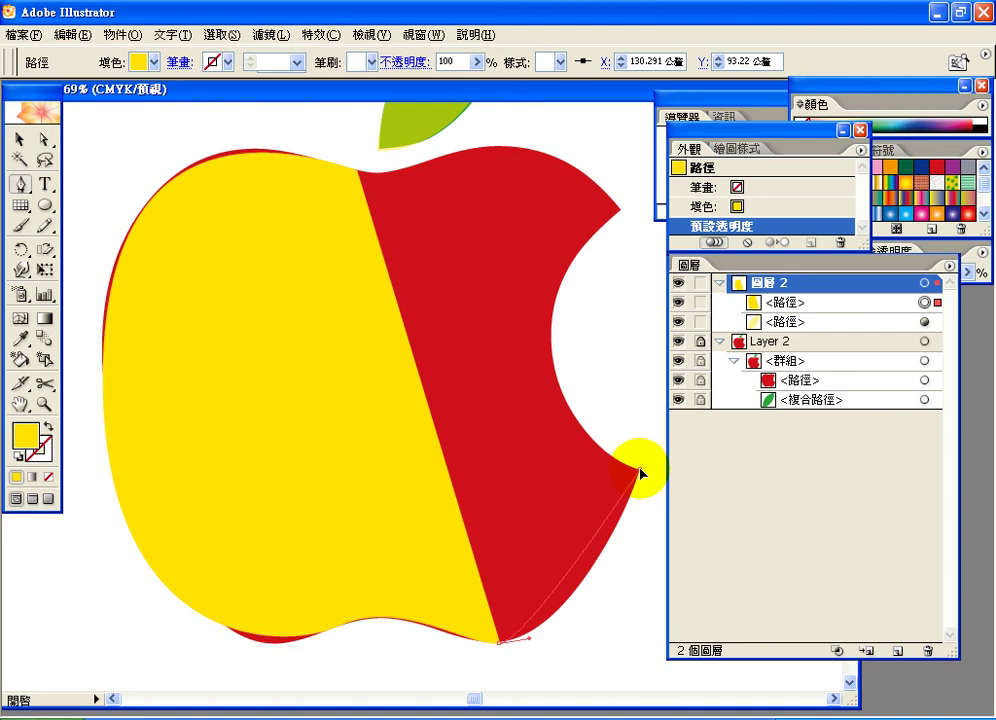
drag(641, 473, 562, 402)
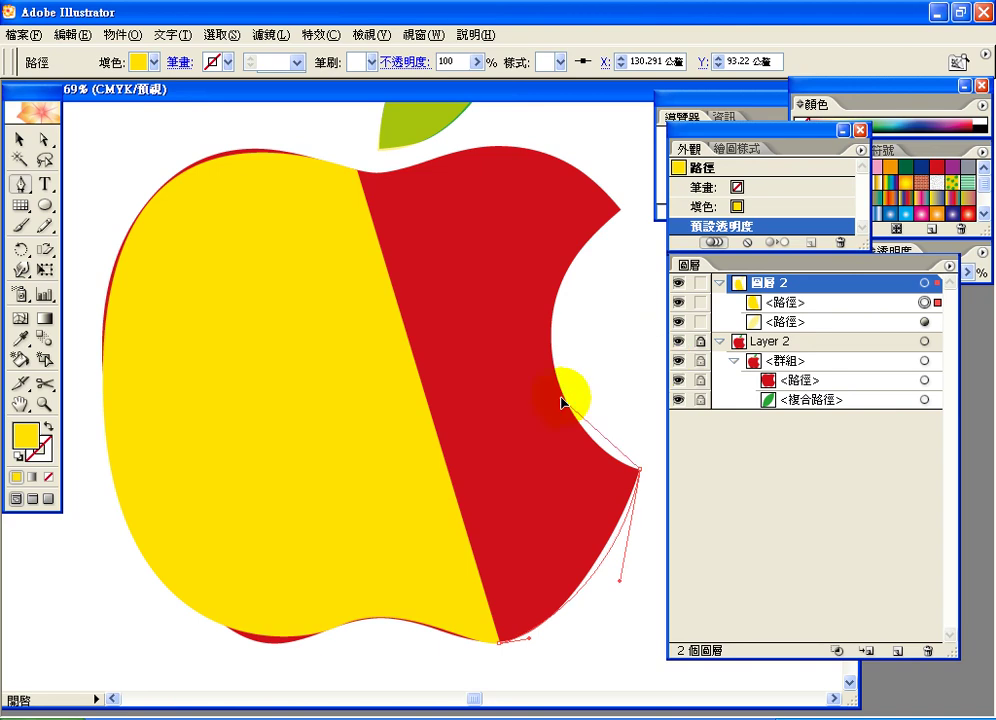
click(562, 402)
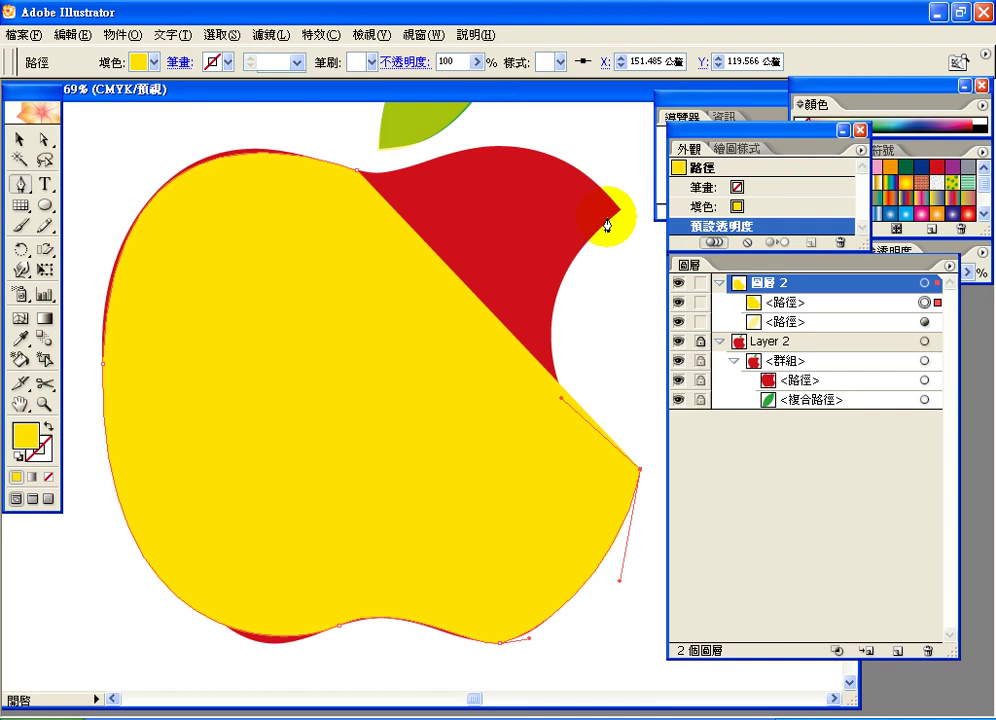
- Curve the path through the bite to its upper tip and over the upper right lobe, closing it at the starting anchor
drag(618, 210, 566, 179)
mouse_move(478, 193)
mouse_down()
mouse_move(487, 202)
mouse_move(449, 211)
mouse_move(460, 202)
mouse_up()
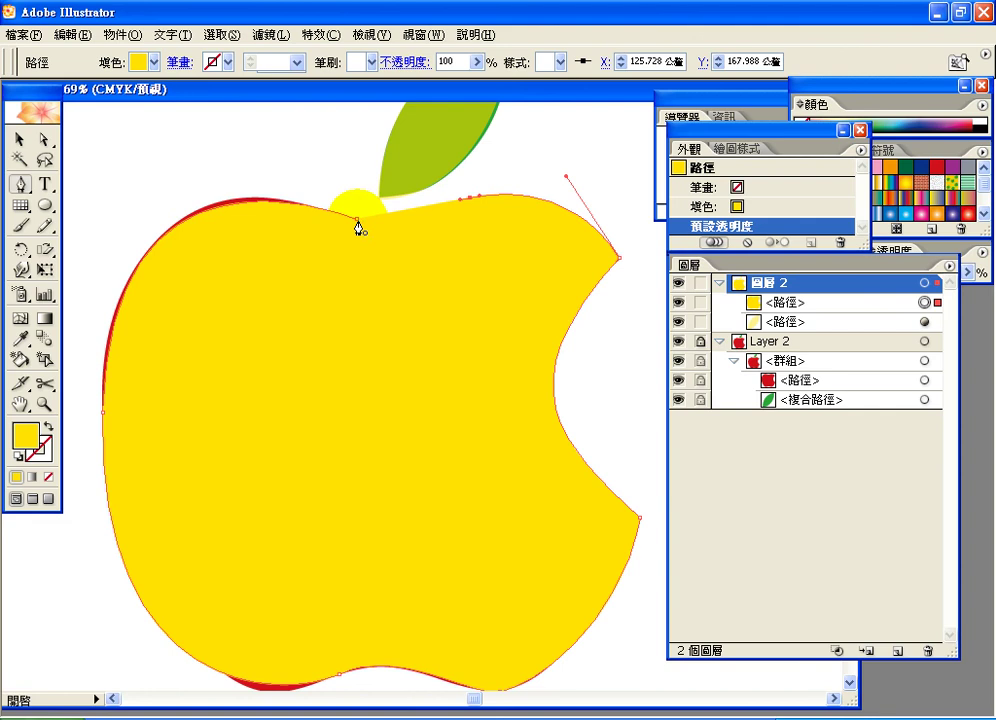
click(357, 222)
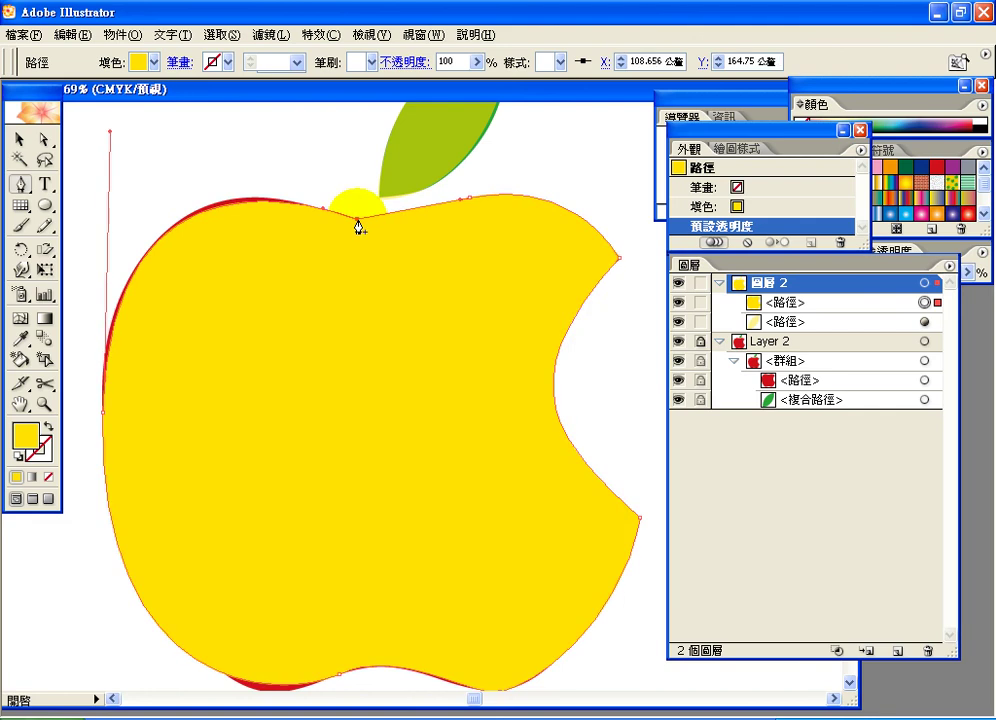
- Adjust the handles of the upper-left curve with the Direct Selection tool, lengthening the starting anchor's handle and shortening the left anchor's upper handle
click(44, 139)
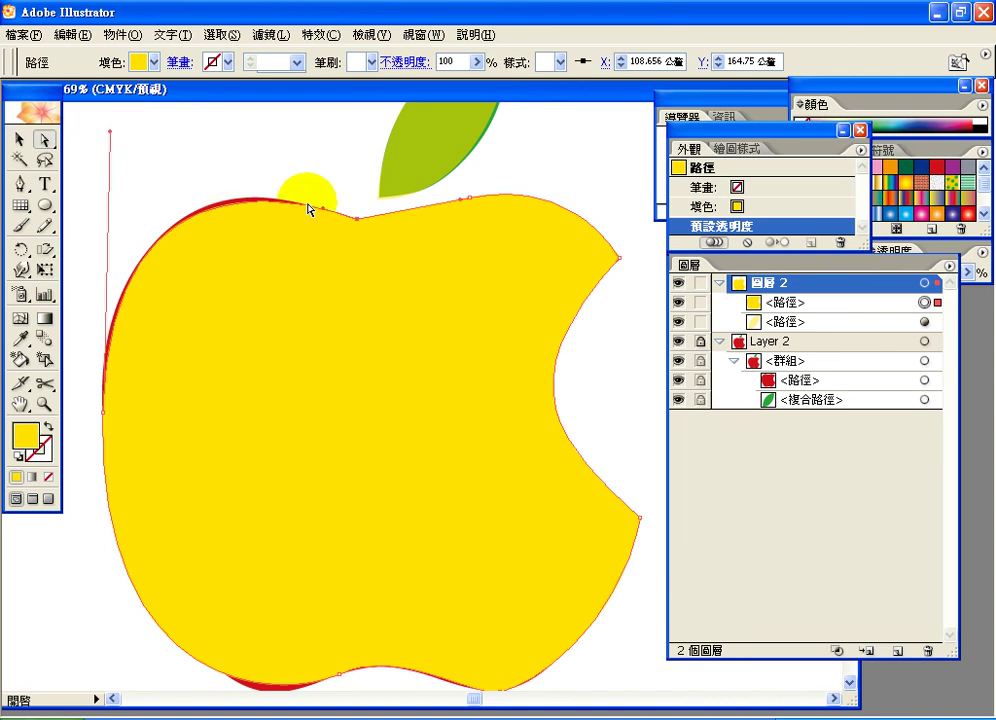
drag(324, 211, 299, 202)
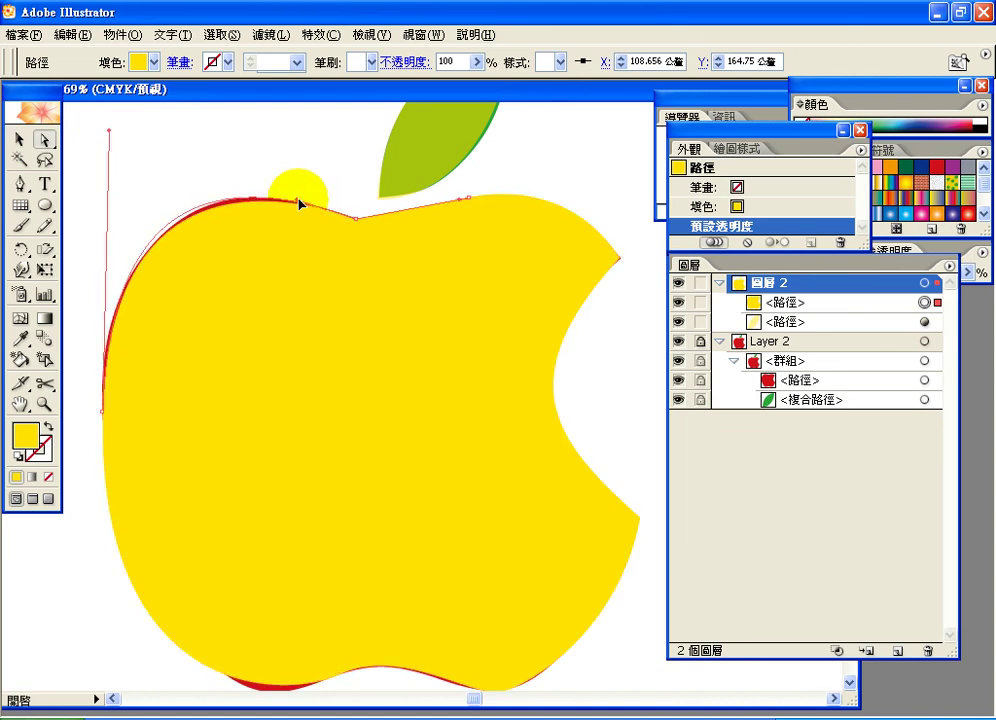
drag(111, 138, 112, 155)
- Lower the yellow apple path's opacity to 45% to compare it with the red original
click(932, 289)
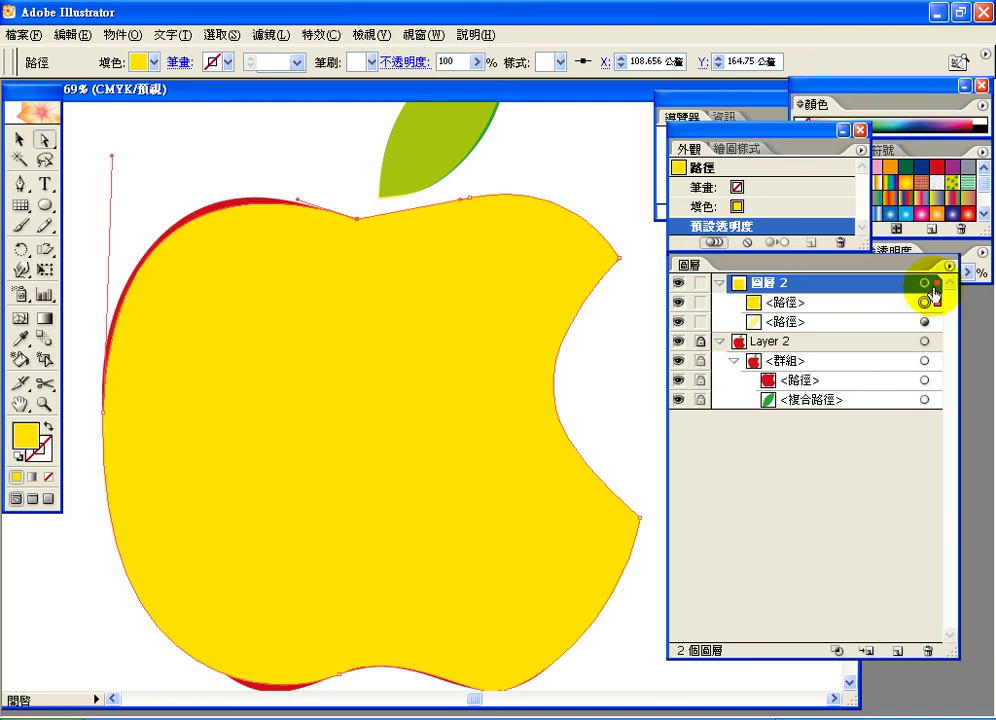
click(963, 263)
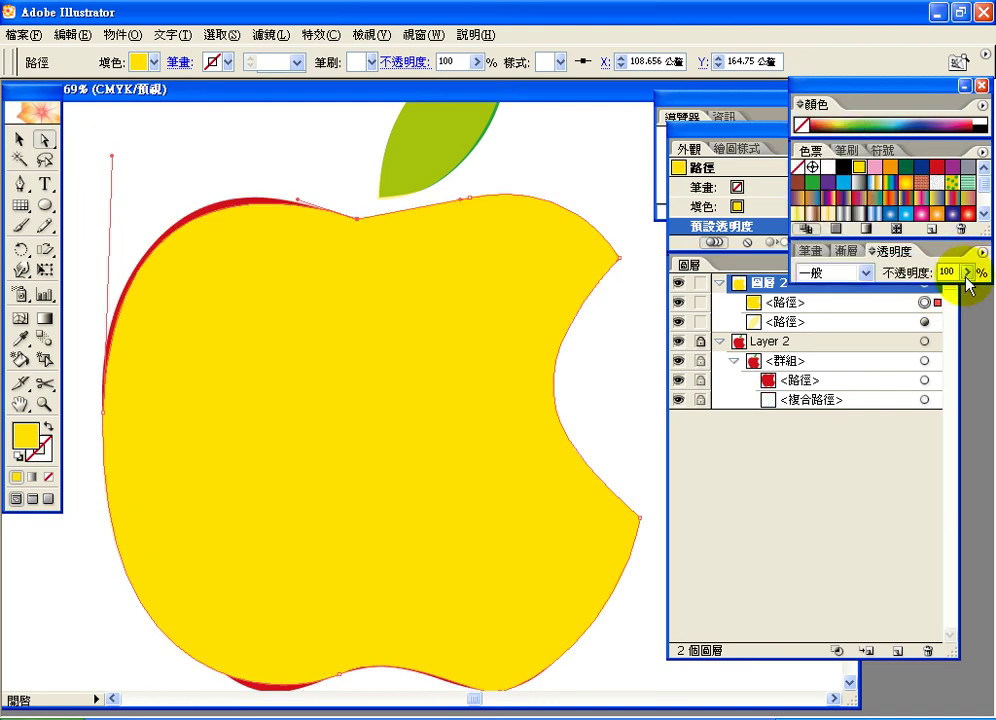
drag(966, 276, 914, 302)
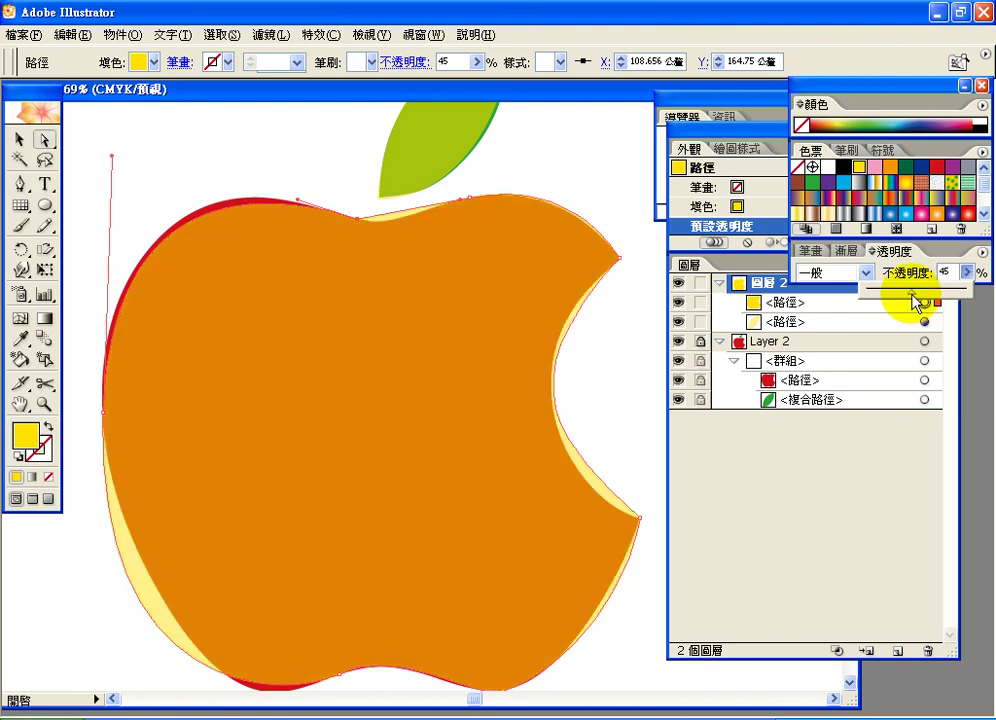